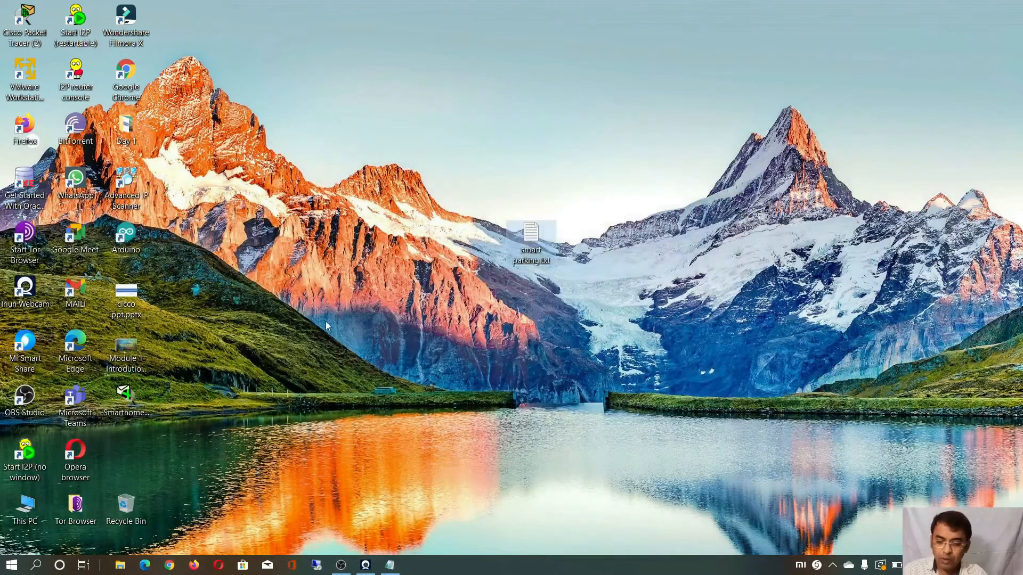
- Open tinkercad.com in Chrome and create a new circuit from the Circuits section of the dashboard
click(169, 566)
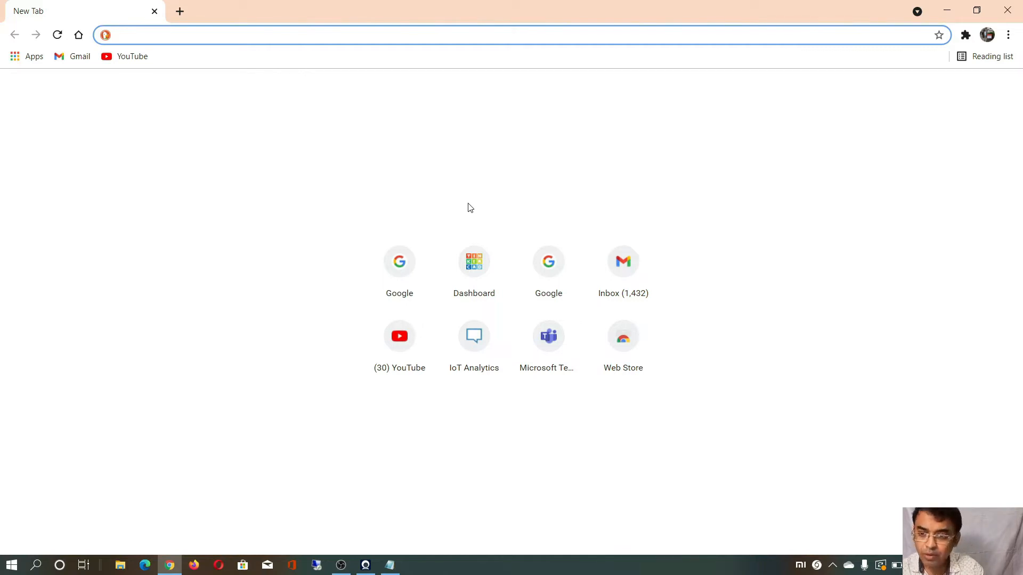
text(t)
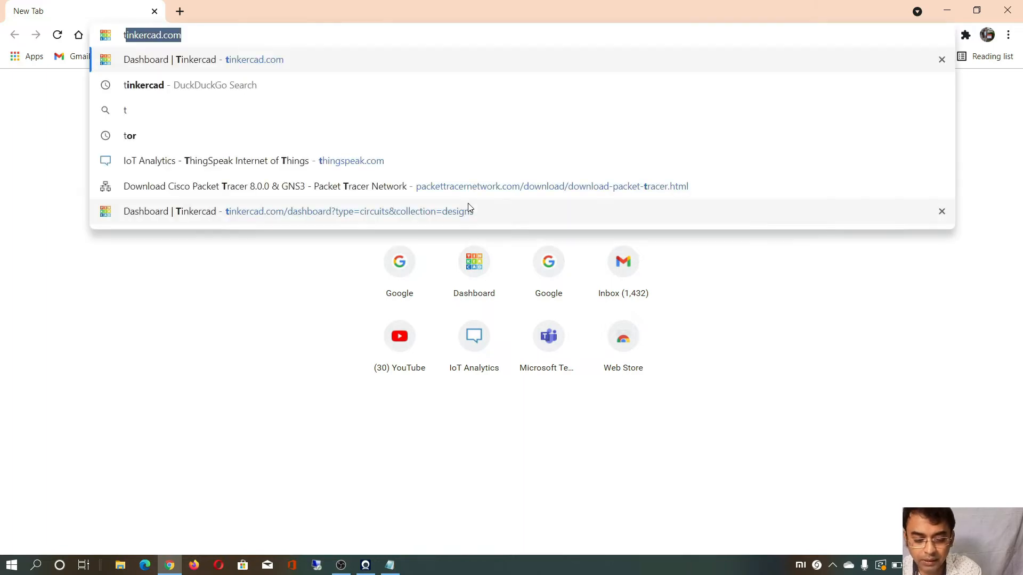
text(inker)
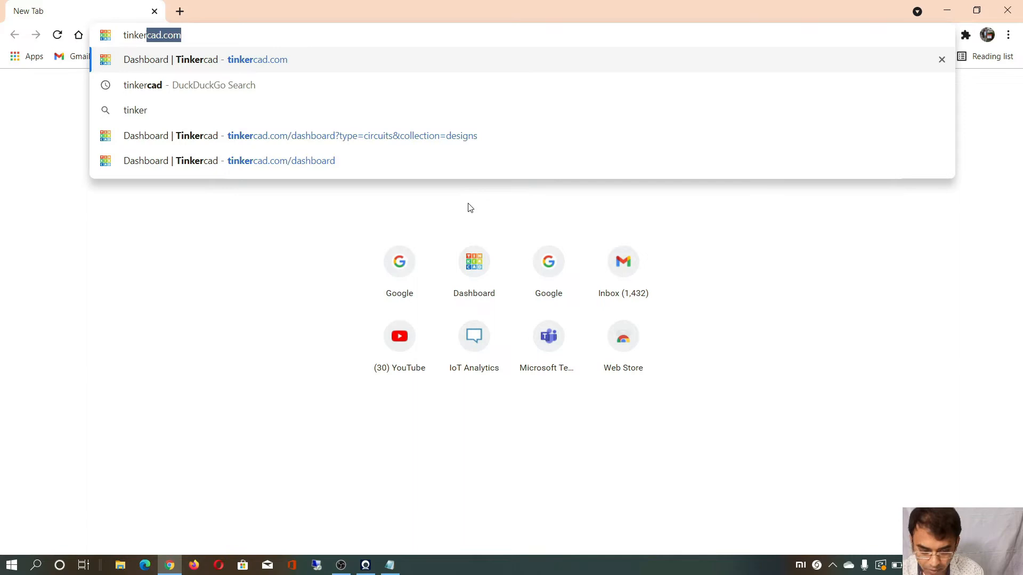
key(Return)
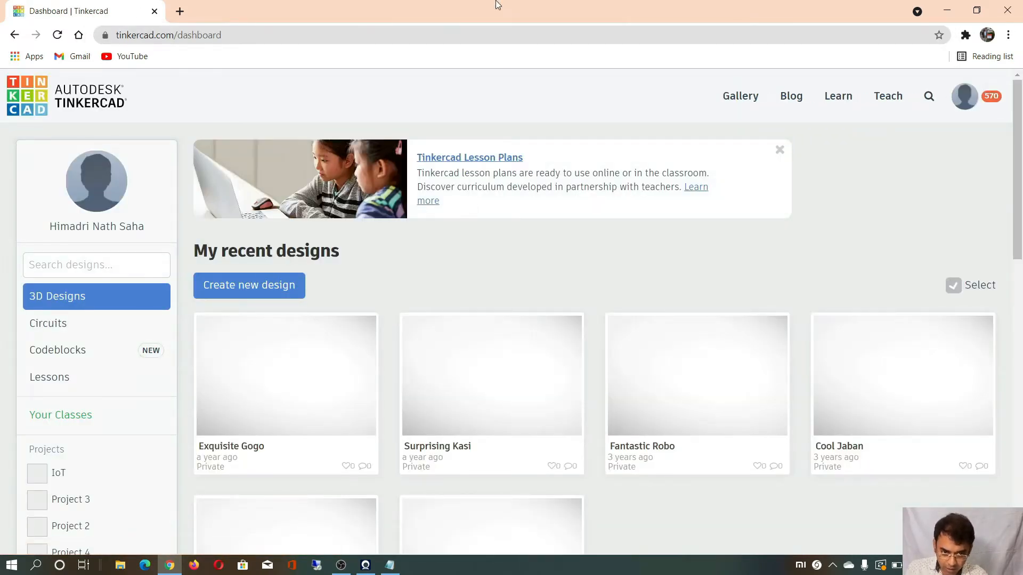
click(59, 328)
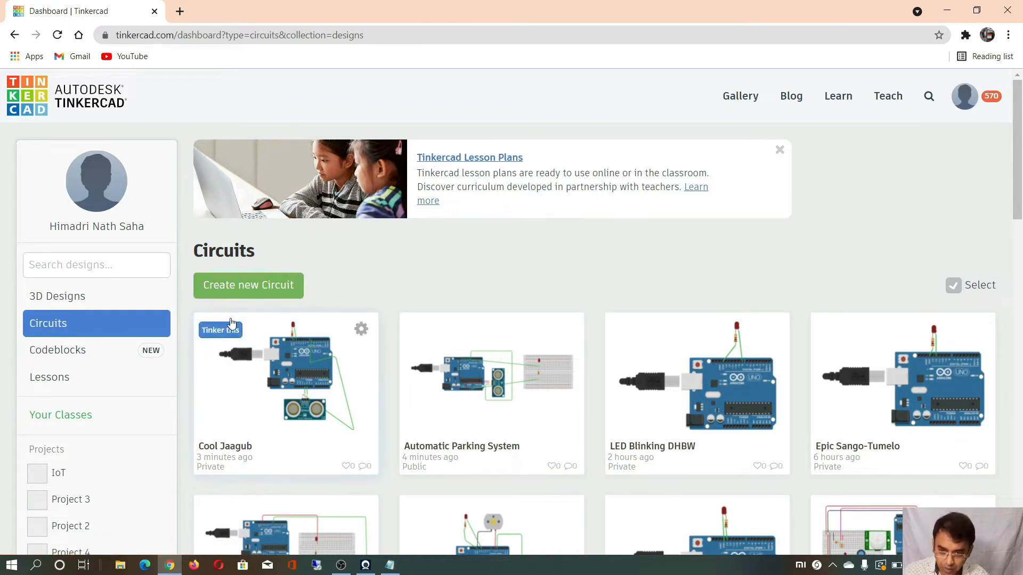
click(241, 293)
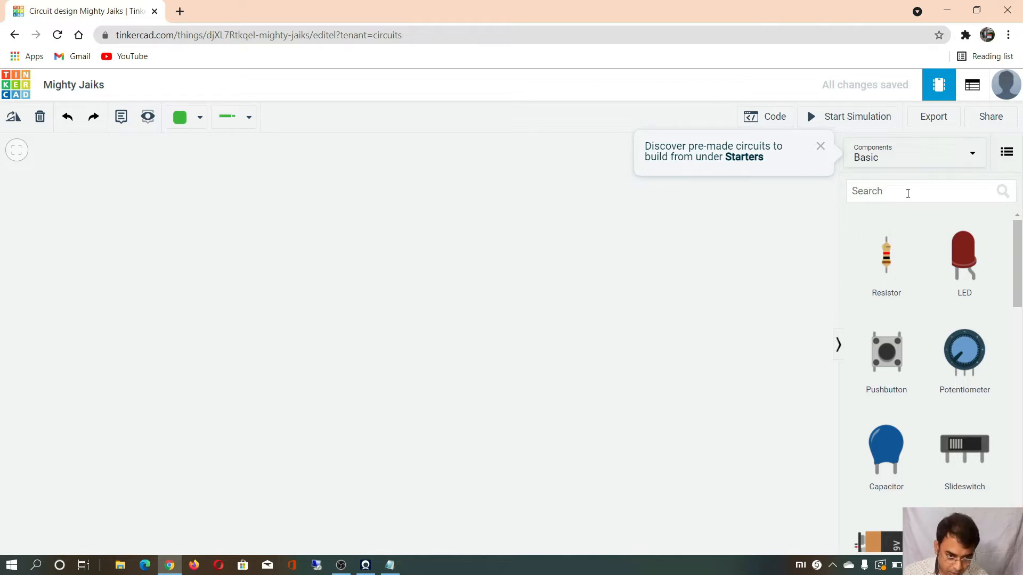
- Find the Arduino Uno R3 by searching the components for "arduino" and place it on the workplane
click(907, 193)
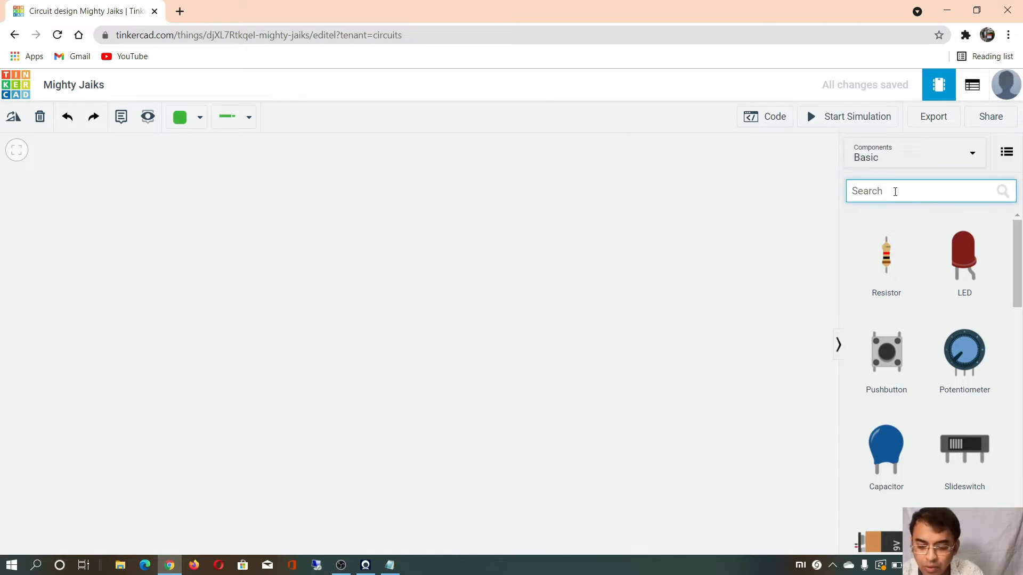
text(ard)
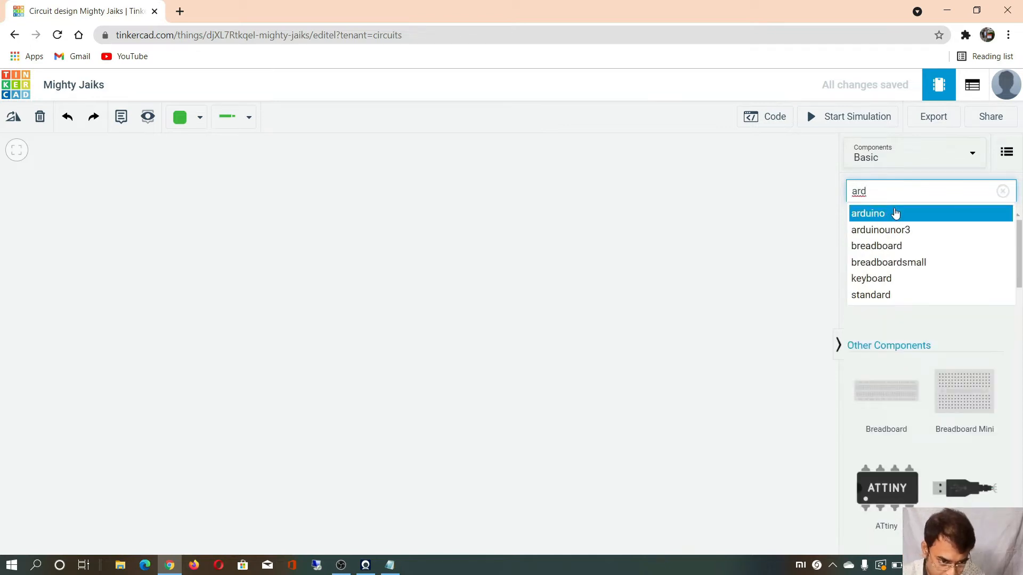
click(895, 213)
drag(906, 258, 354, 324)
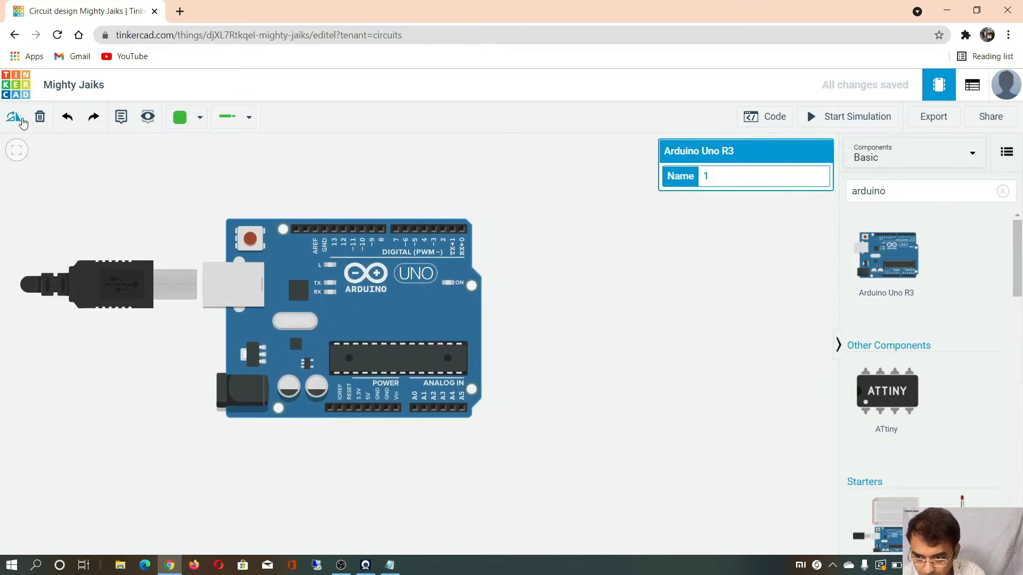
- Rotate the Arduino Uno R3 90 degrees clockwise and move it to the left side of the workplane
click(22, 122)
click(19, 121)
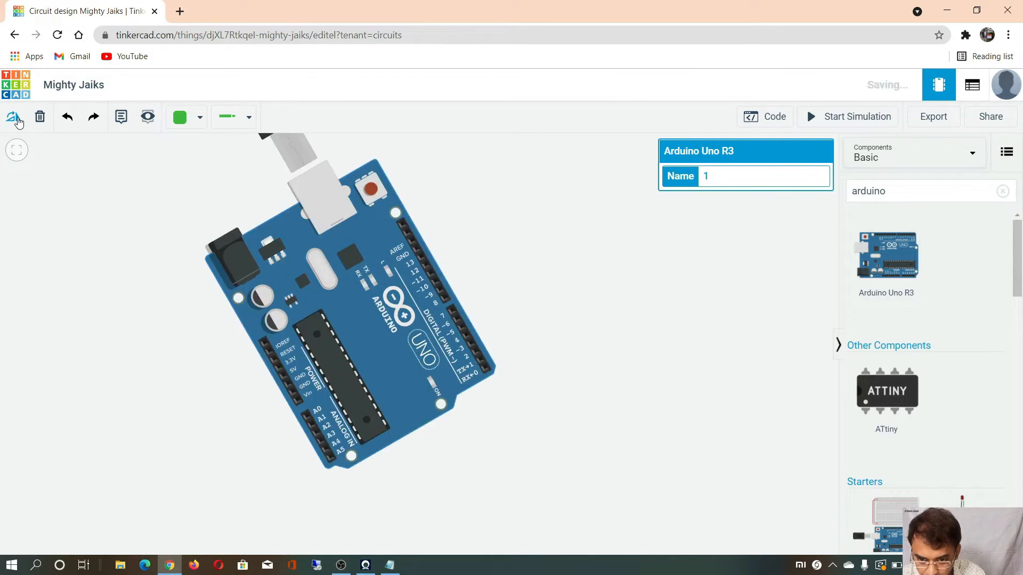
click(18, 122)
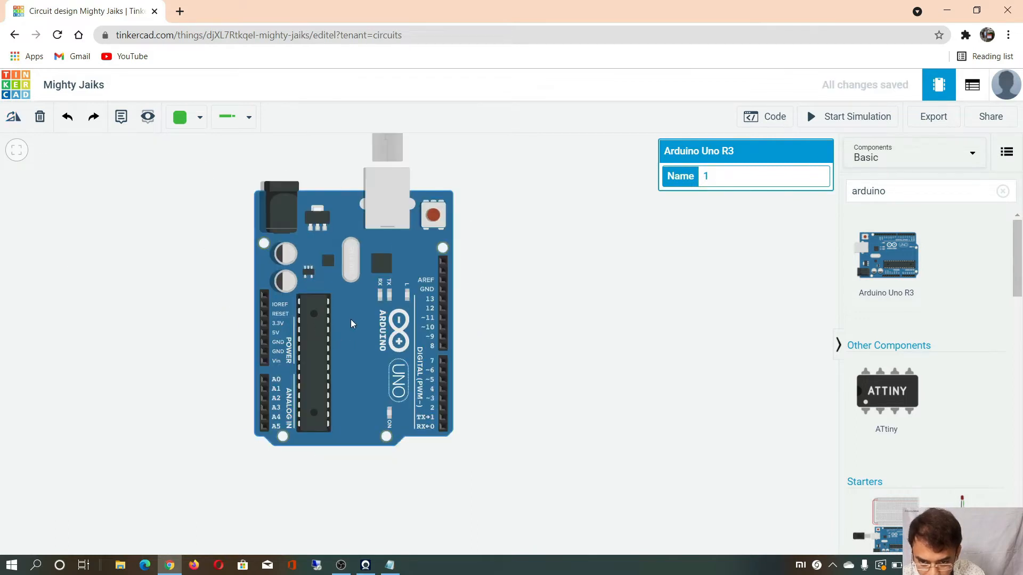
drag(351, 323, 158, 370)
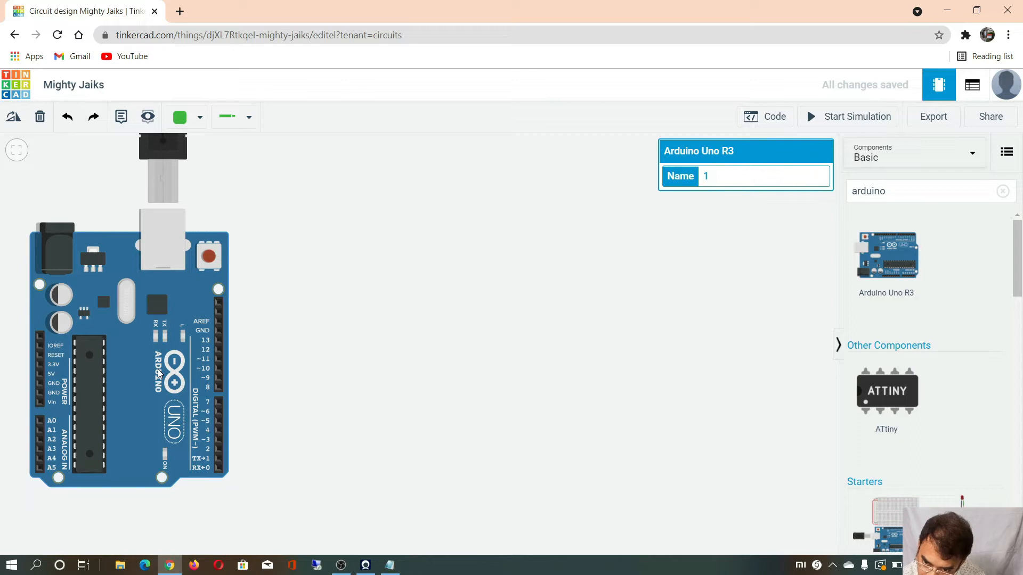
drag(158, 373, 211, 374)
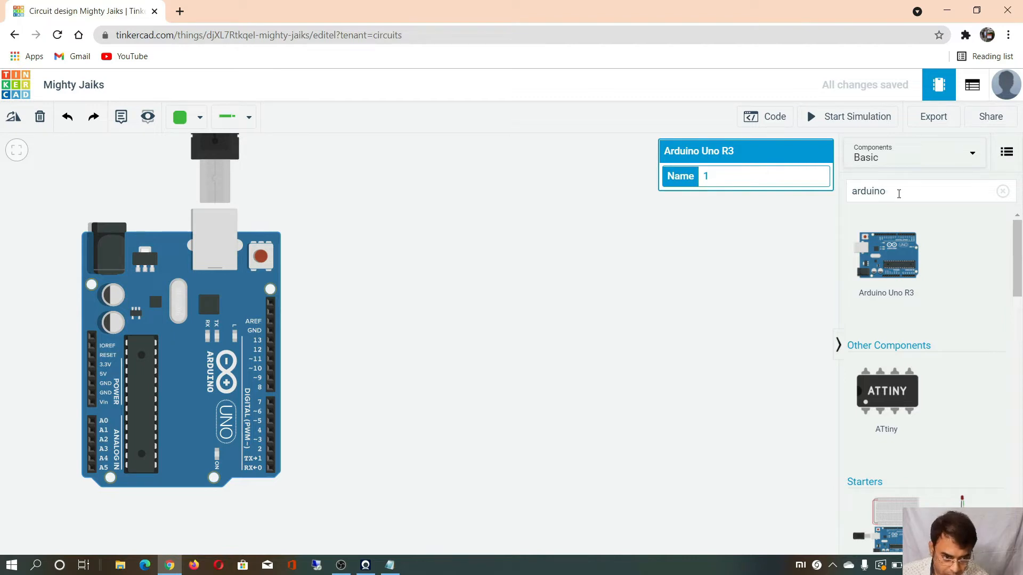
- Search the components for "ultra" and place the three-pin Ultrasonic Distance Sensor to the right of the Arduino
click(898, 194)
key(BackSpace)
key(BackSpace)
key(BackSpace)
key(BackSpace)
key(BackSpace)
key(BackSpace)
key(BackSpace)
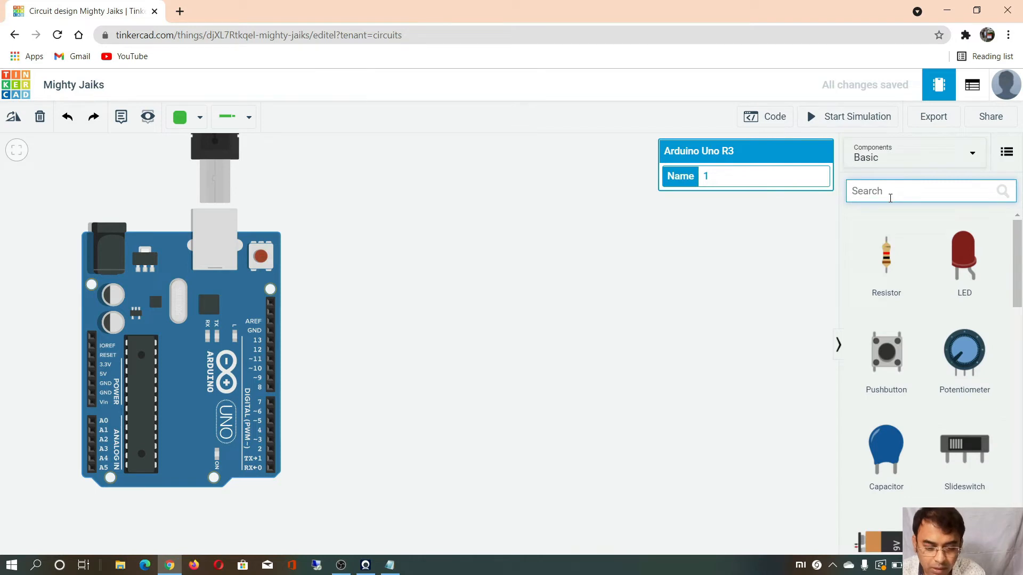
text(ultra)
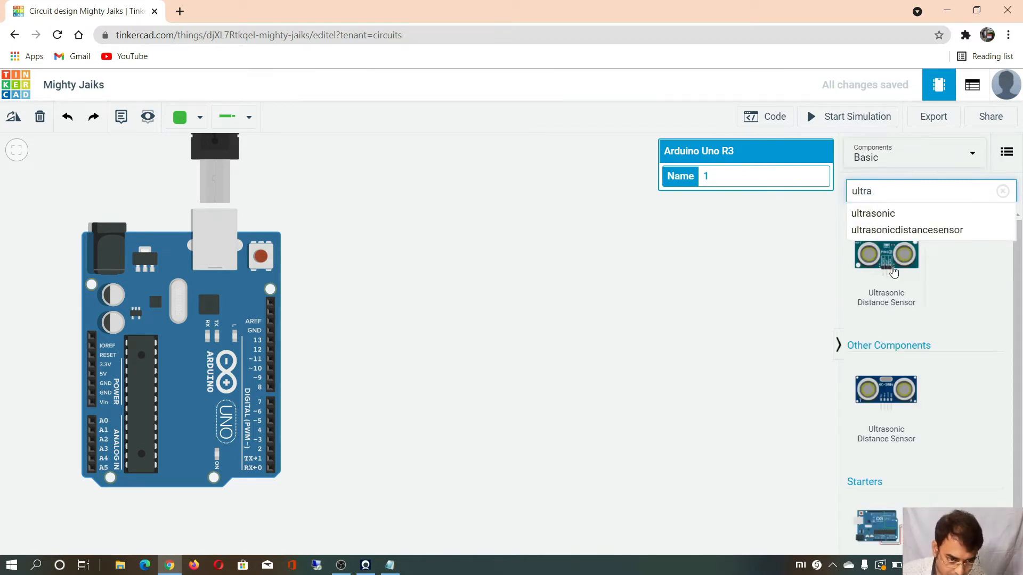
drag(889, 266, 442, 387)
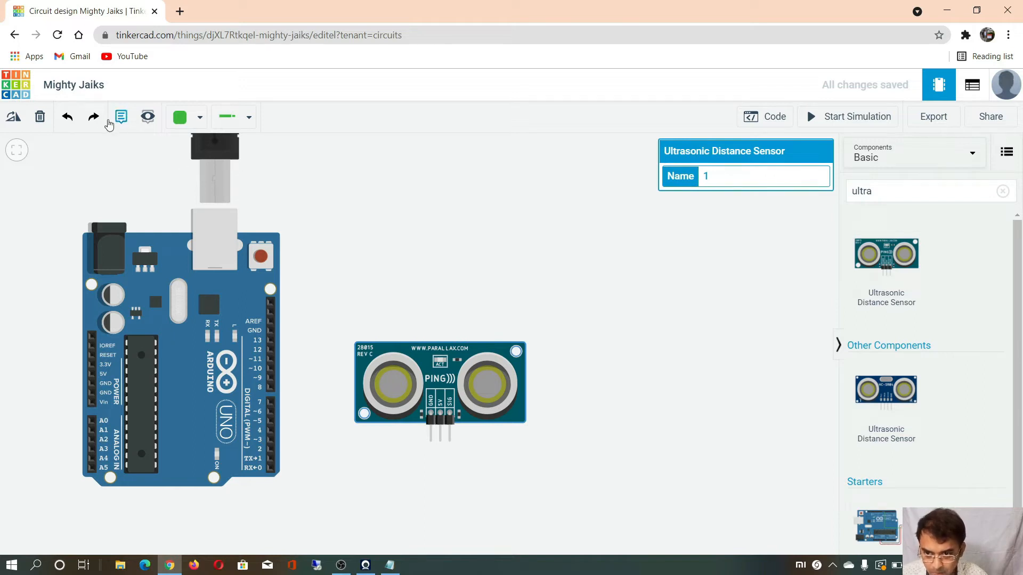
- Rotate the ultrasonic sensor 90 degrees clockwise so its pins point toward the Arduino
click(15, 115)
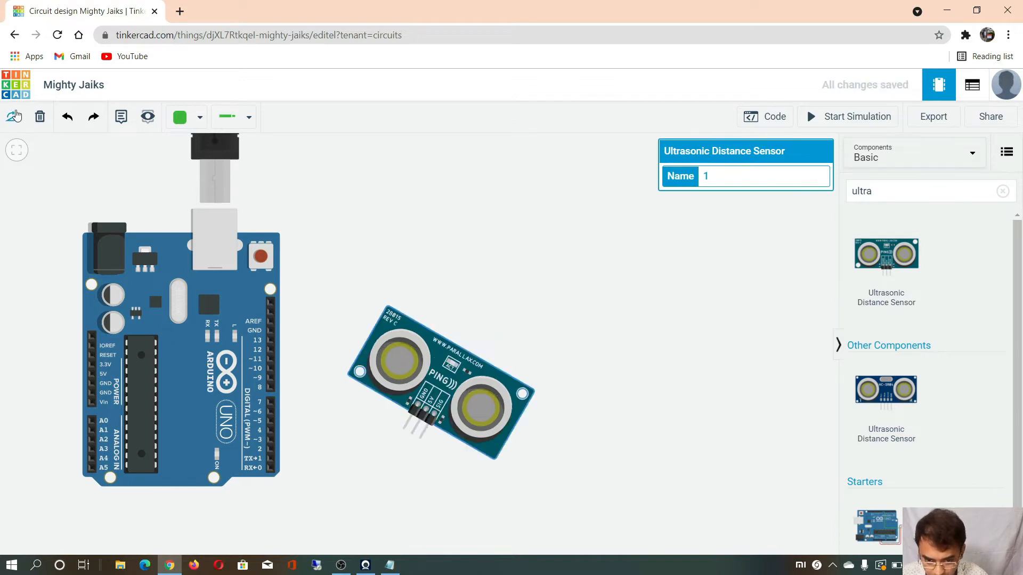
click(15, 116)
click(15, 115)
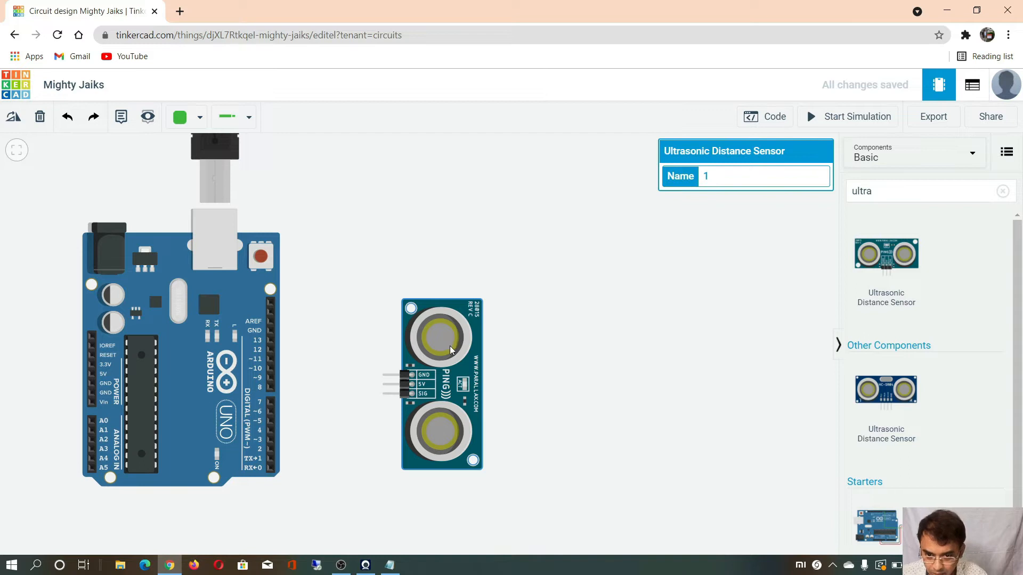
drag(449, 346, 451, 345)
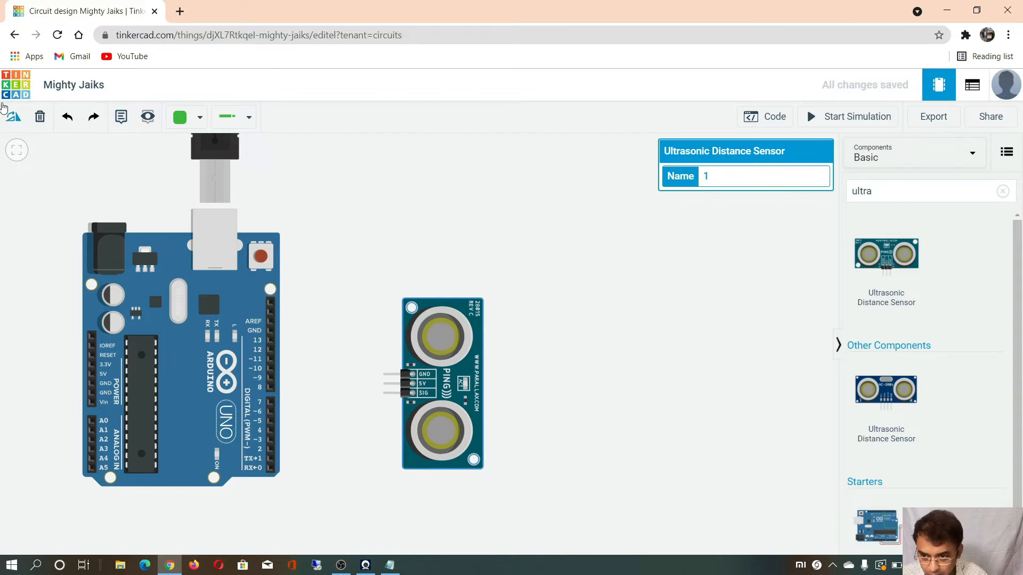
- Rotate the ultrasonic sensor a further 270 degrees clockwise so it lies horizontally with its pins pointing down
click(14, 120)
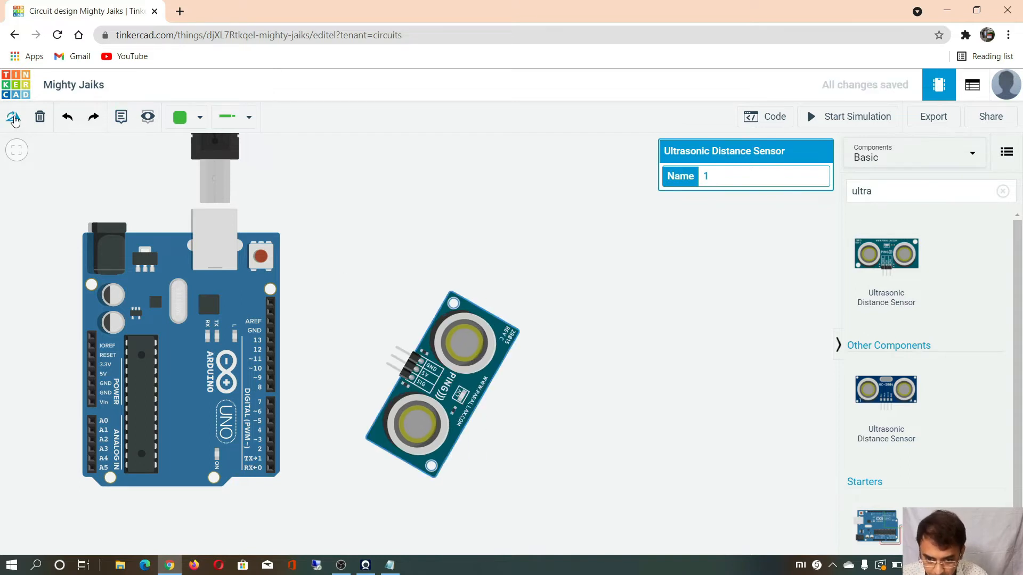
click(15, 119)
click(15, 120)
click(14, 120)
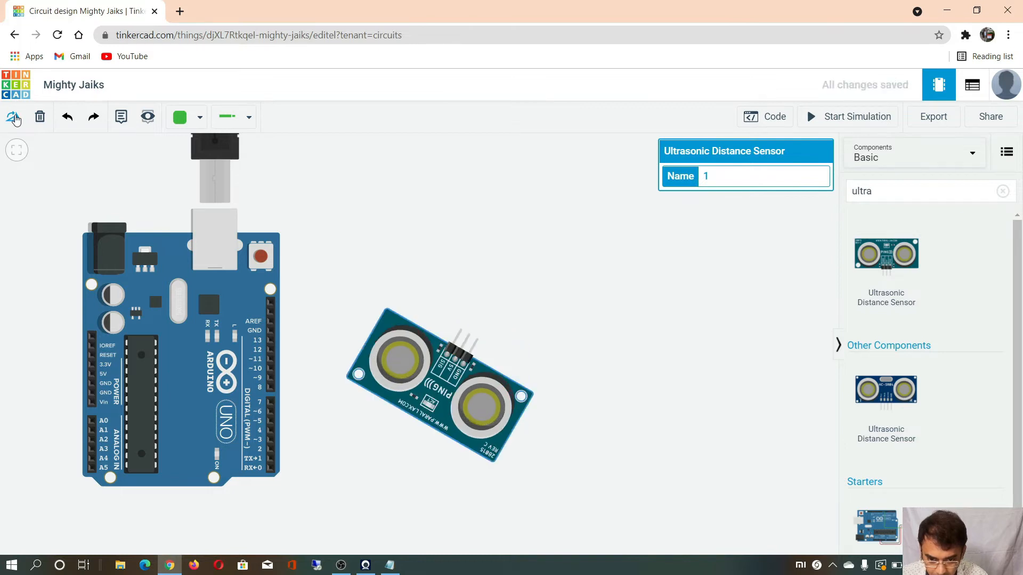
click(15, 119)
click(14, 120)
click(14, 119)
click(14, 119)
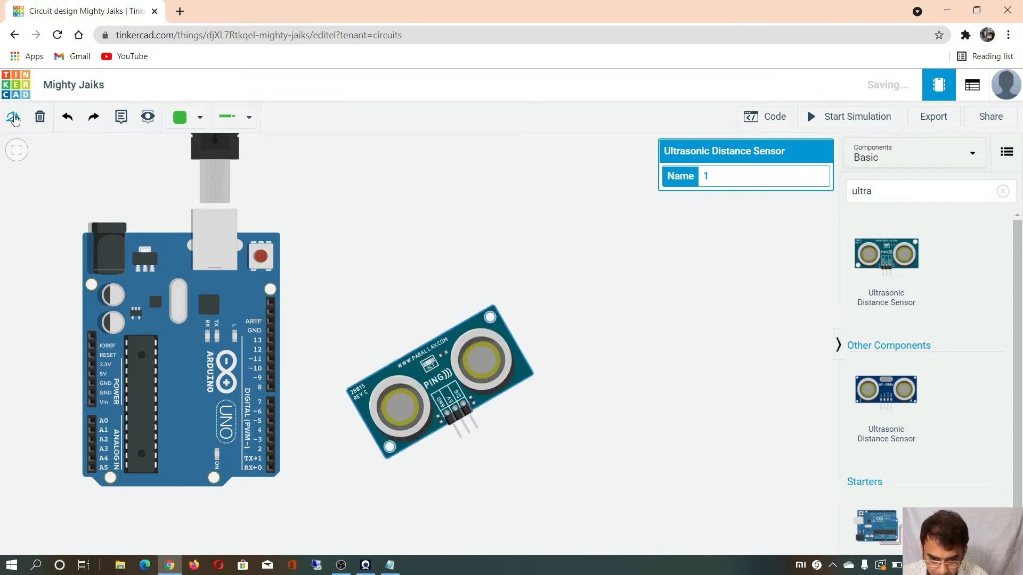
click(15, 119)
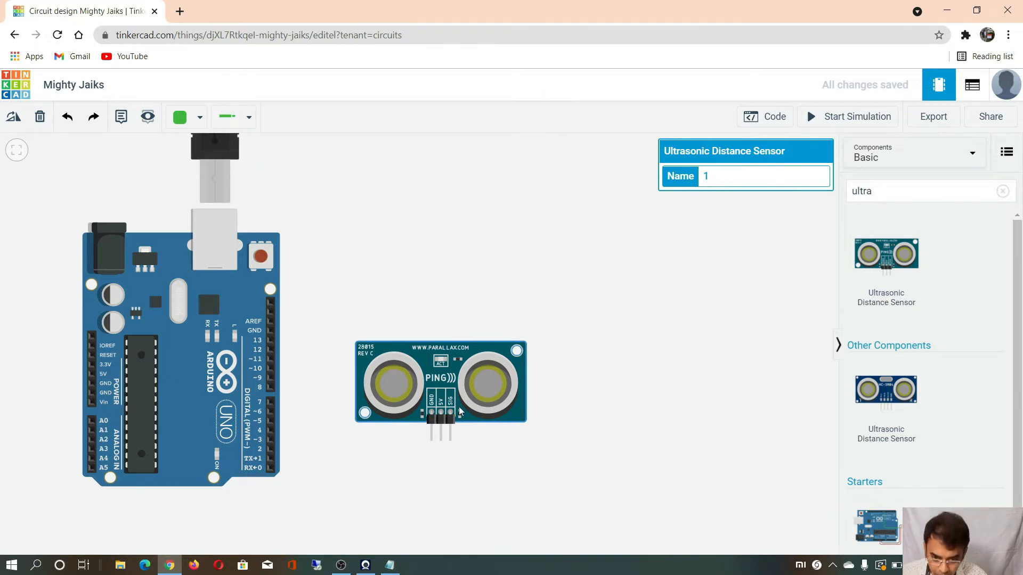
- Move the sensor slightly down and to the right, and wire its GND pin to the Arduino's lower power GND pin, routing around below the board
drag(456, 367, 474, 399)
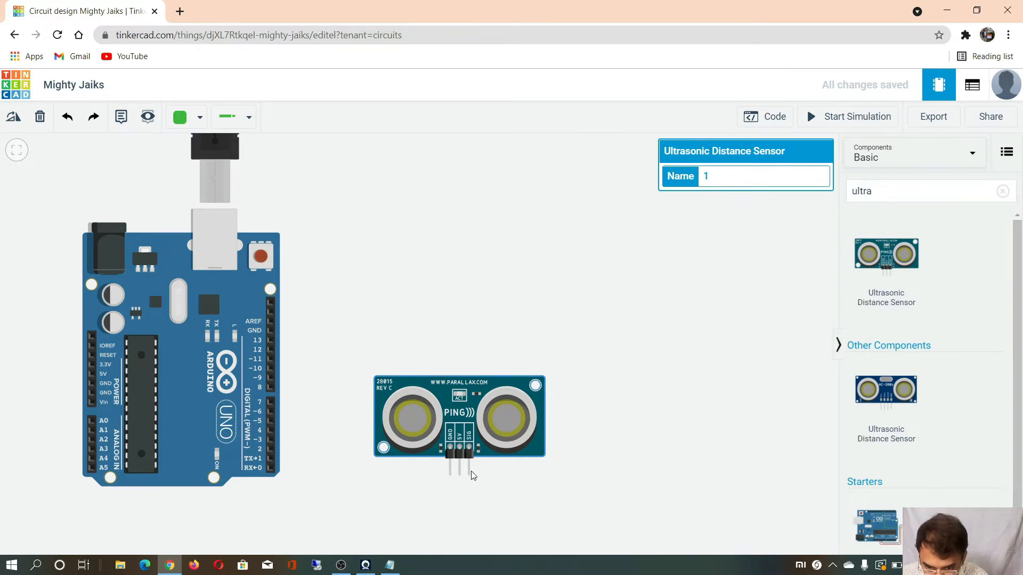
click(450, 475)
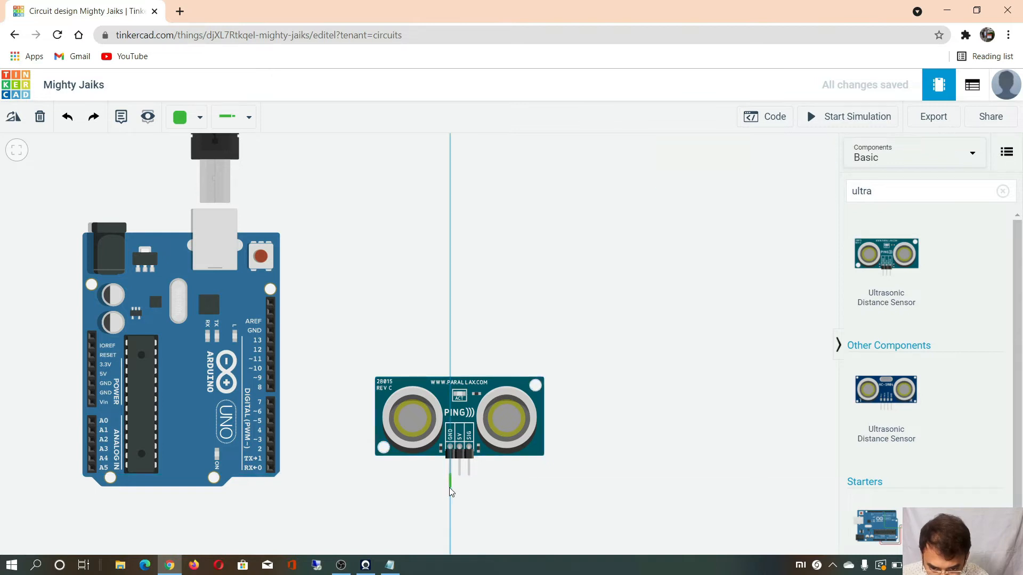
click(451, 525)
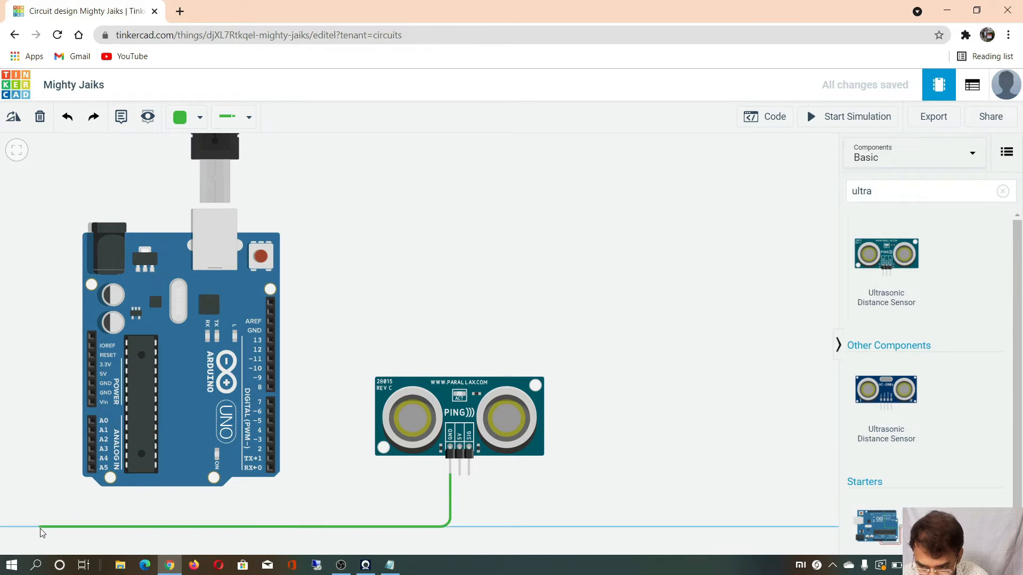
click(40, 527)
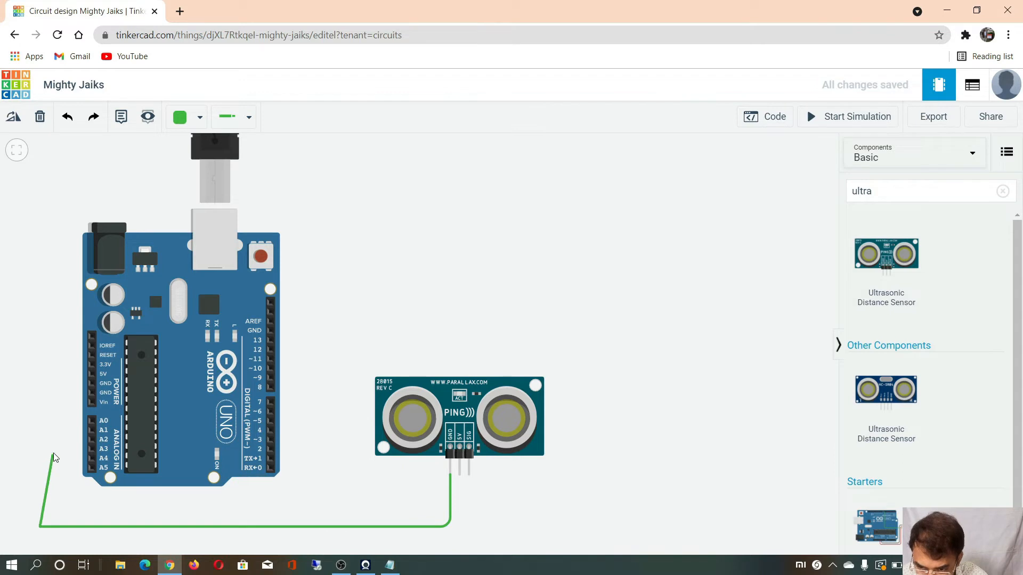
click(42, 398)
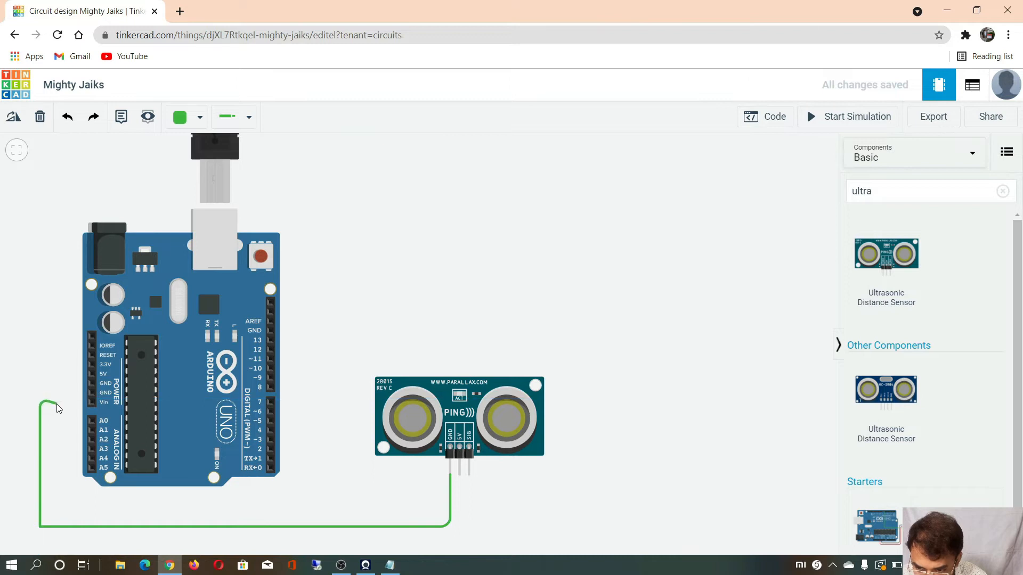
click(91, 394)
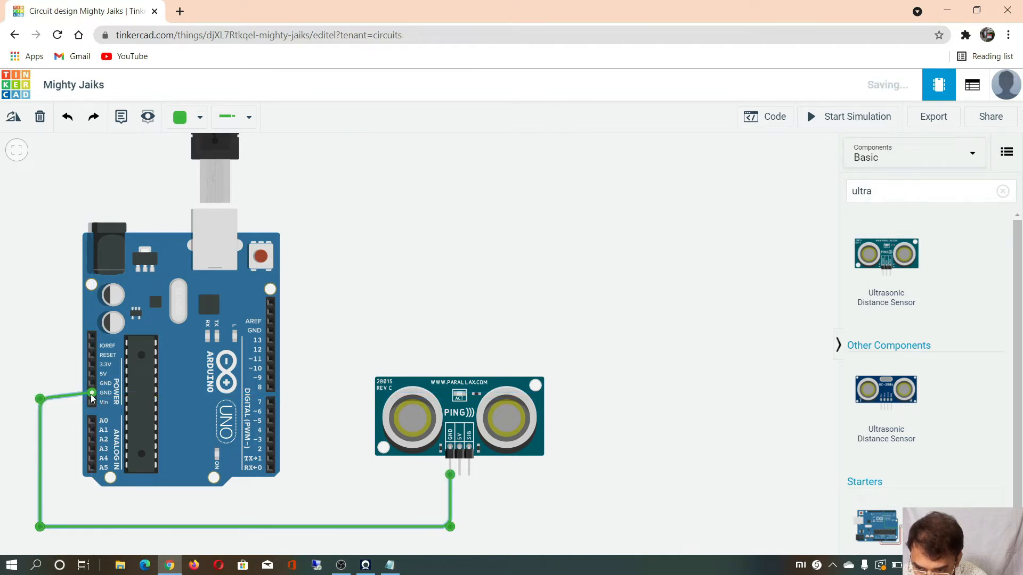
click(237, 514)
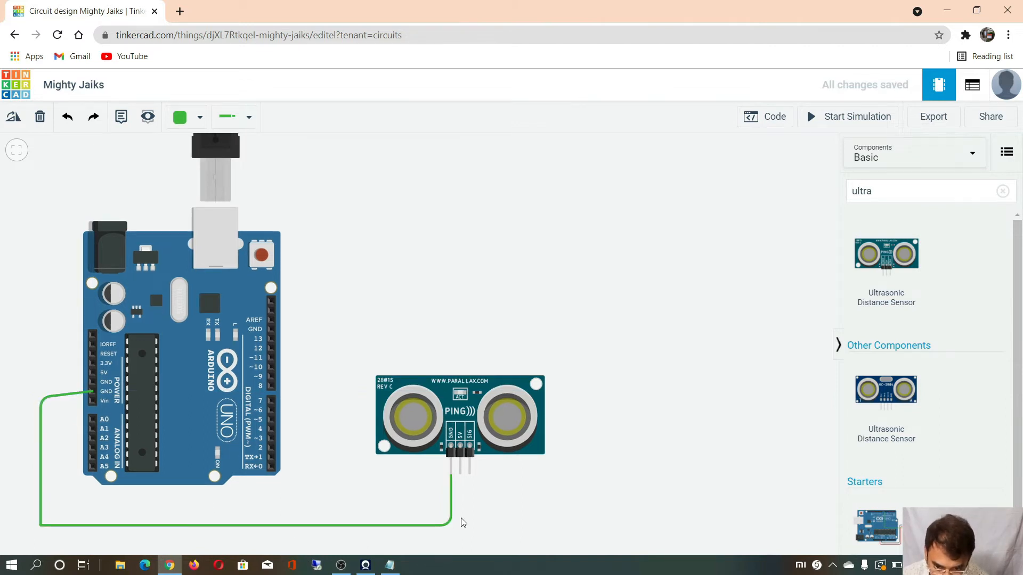
- Wire the sensor's 5V pin to the Arduino's 5V pin, routing it outside the ground wire
click(461, 474)
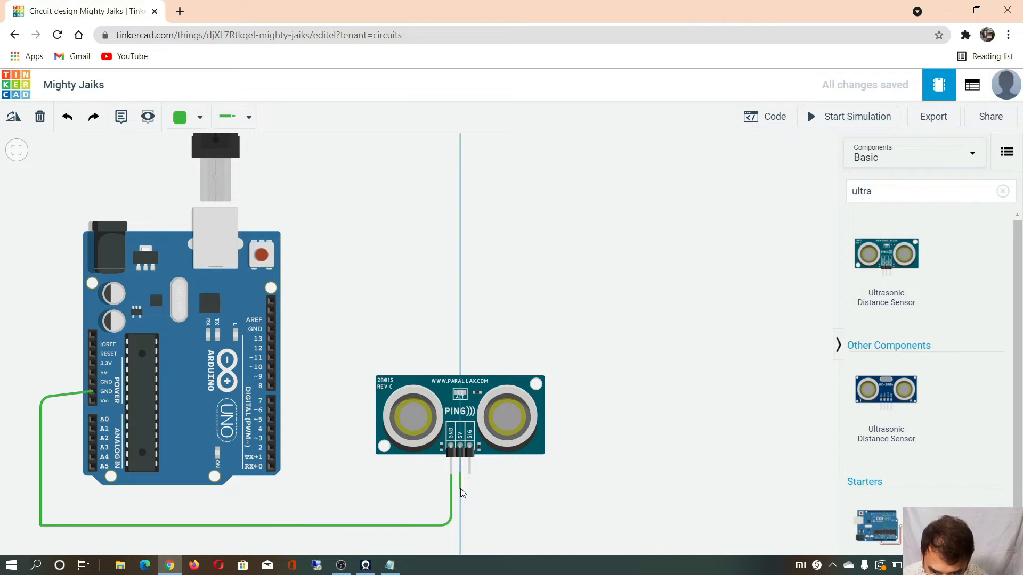
click(461, 532)
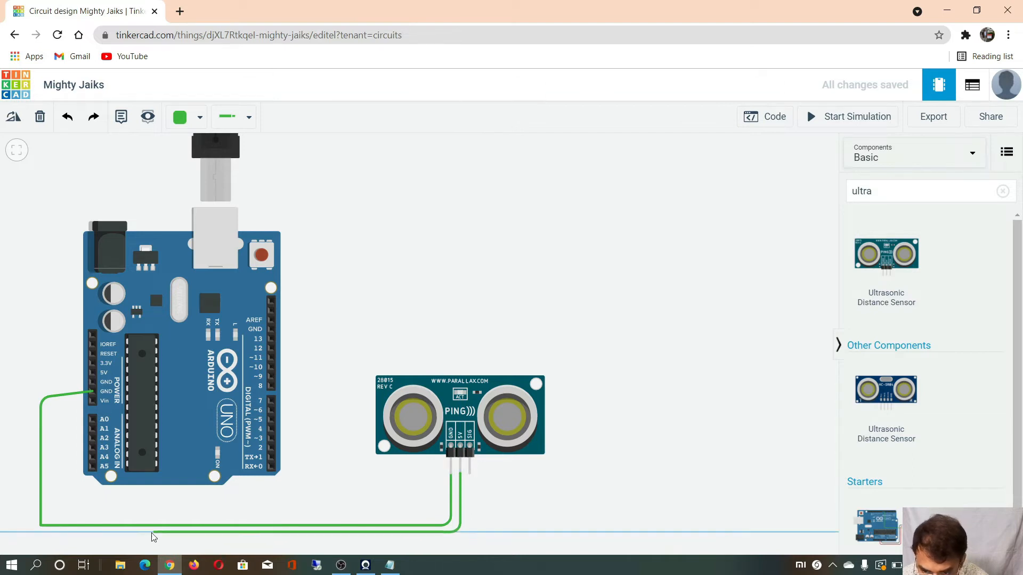
click(18, 536)
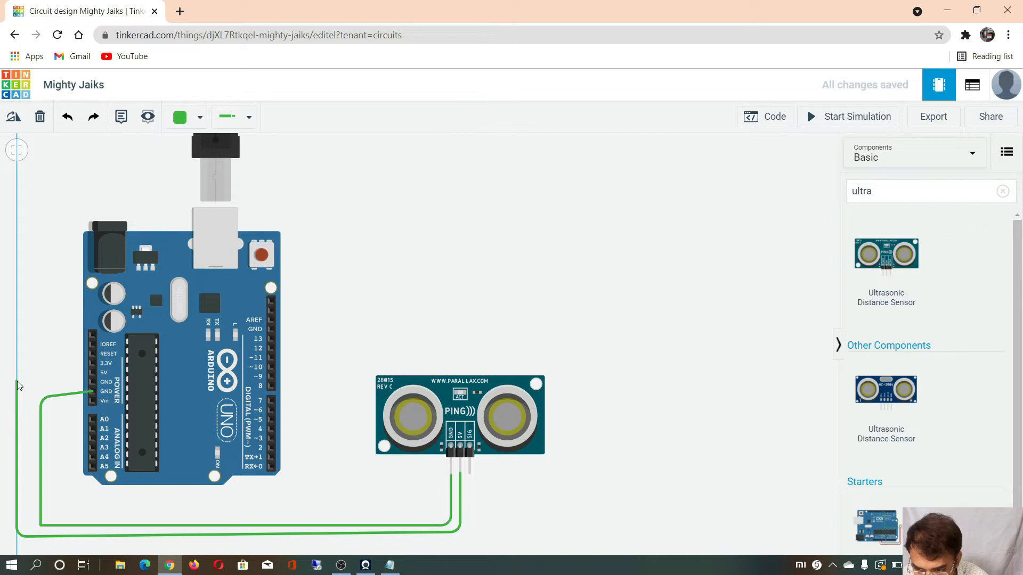
click(16, 380)
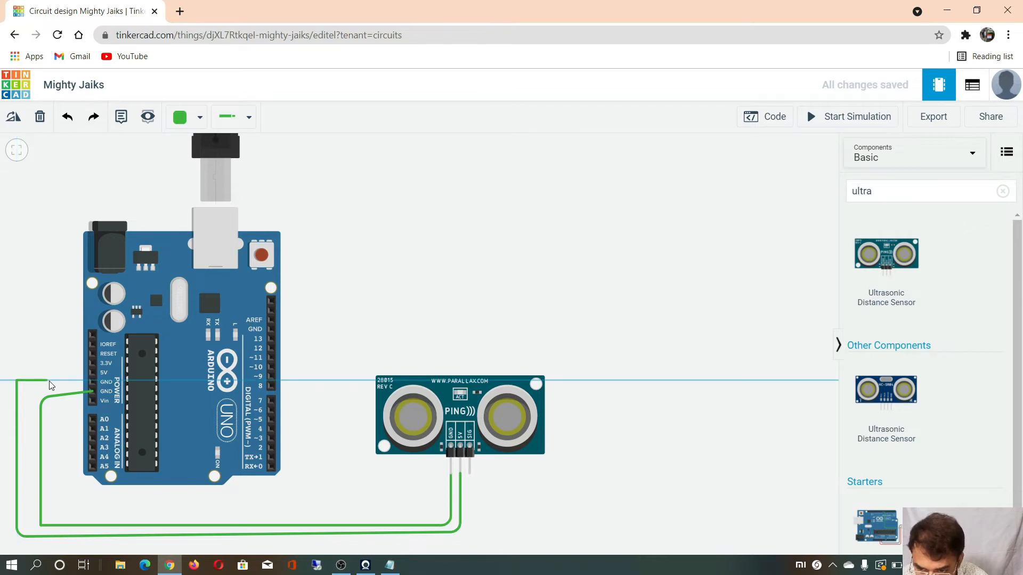
click(91, 373)
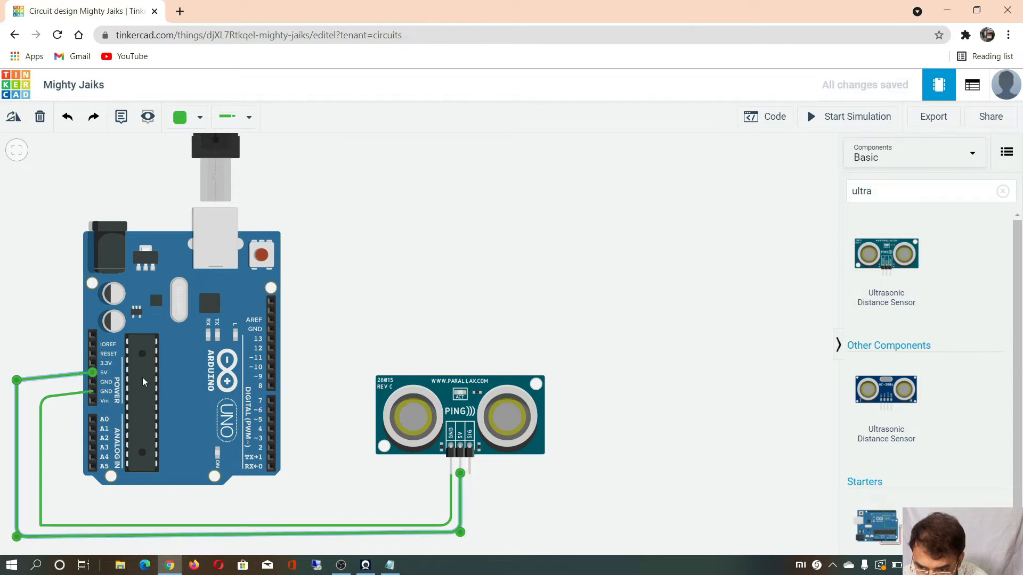
- Wire the ultrasonic sensor's SIG pin to the Arduino's digital pin 7
click(316, 326)
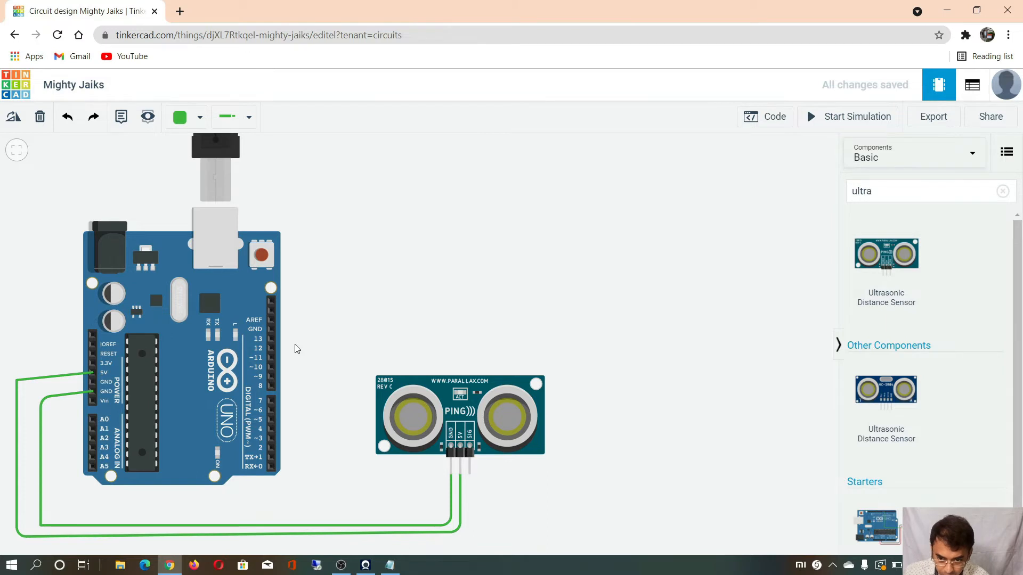
click(469, 474)
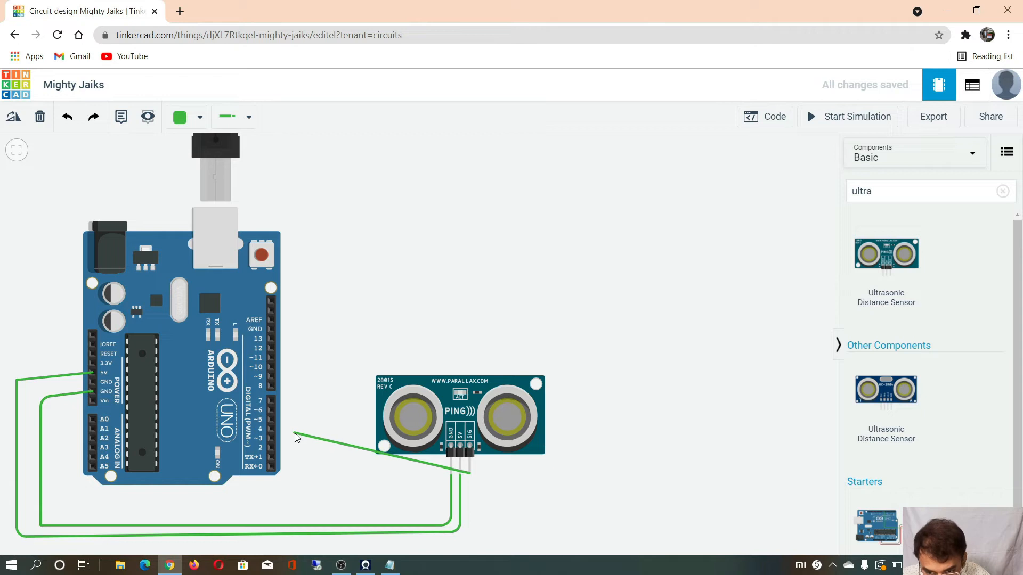
click(271, 404)
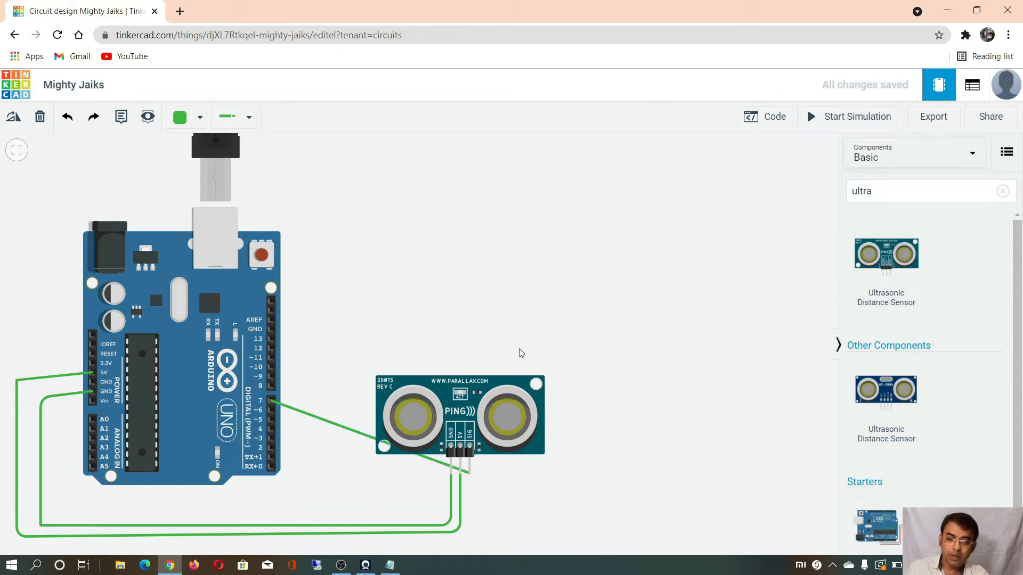
- Search the components for "led" and place an LED between the Arduino and the sensor, just above the sensor
click(893, 198)
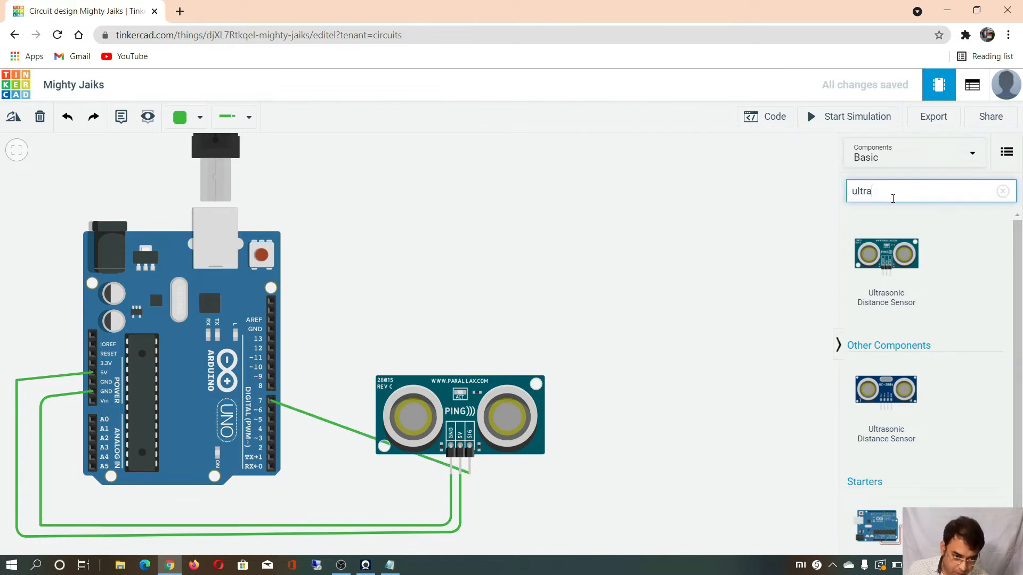
key(BackSpace)
key(BackSpace)
key(BackSpace)
key(BackSpace)
key(BackSpace)
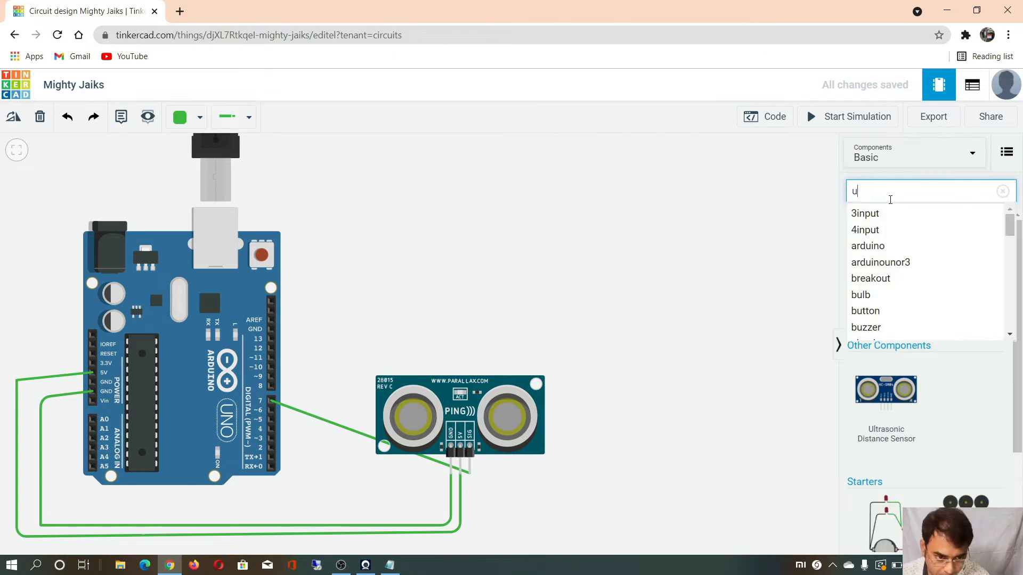
text(led)
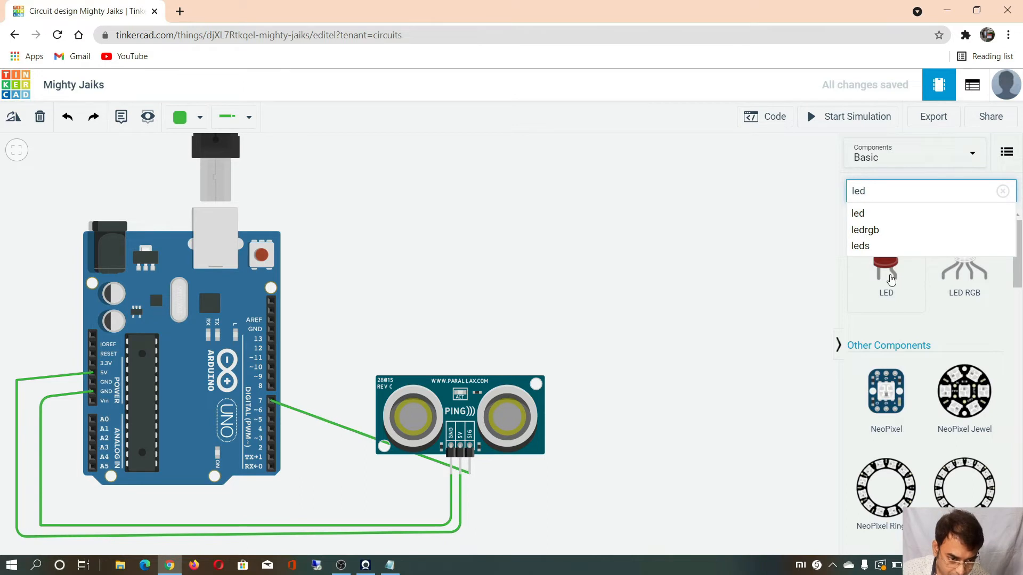
drag(891, 278, 356, 329)
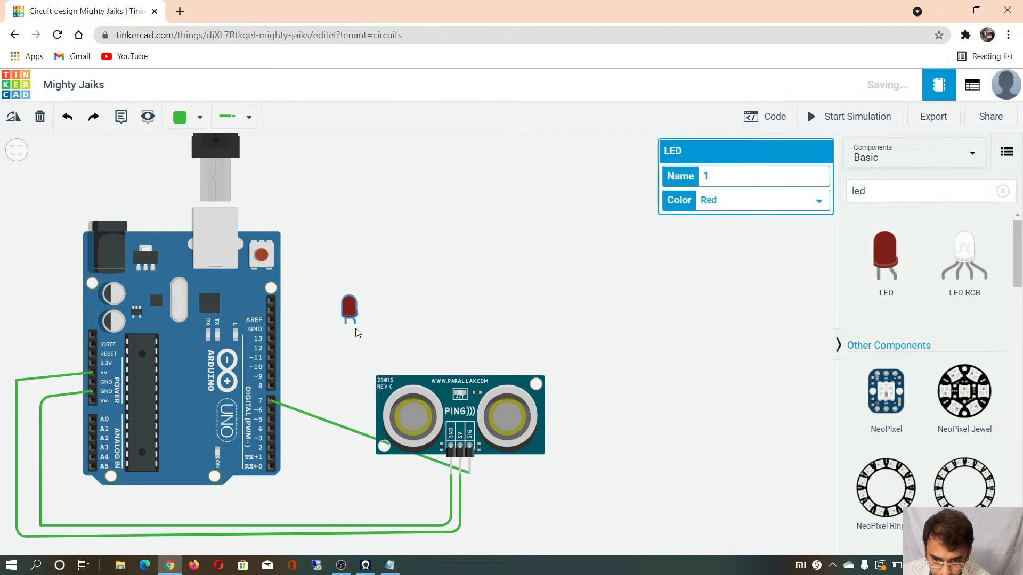
- Rotate the LED 90 degrees clockwise so its legs point toward the Arduino
click(20, 120)
click(19, 121)
click(20, 120)
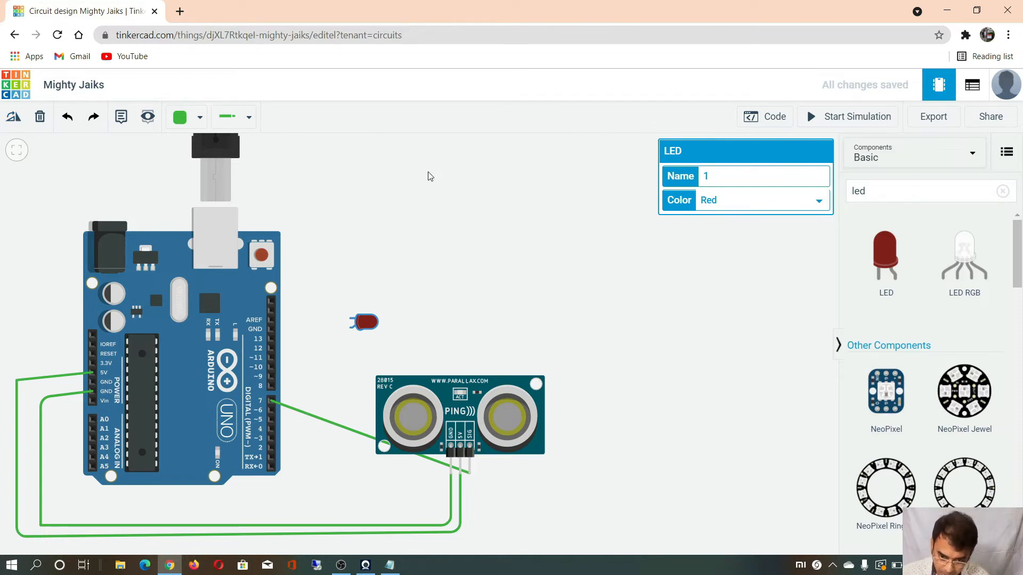
- Find the resistor in the component library and place one between the Arduino and the LED
click(933, 195)
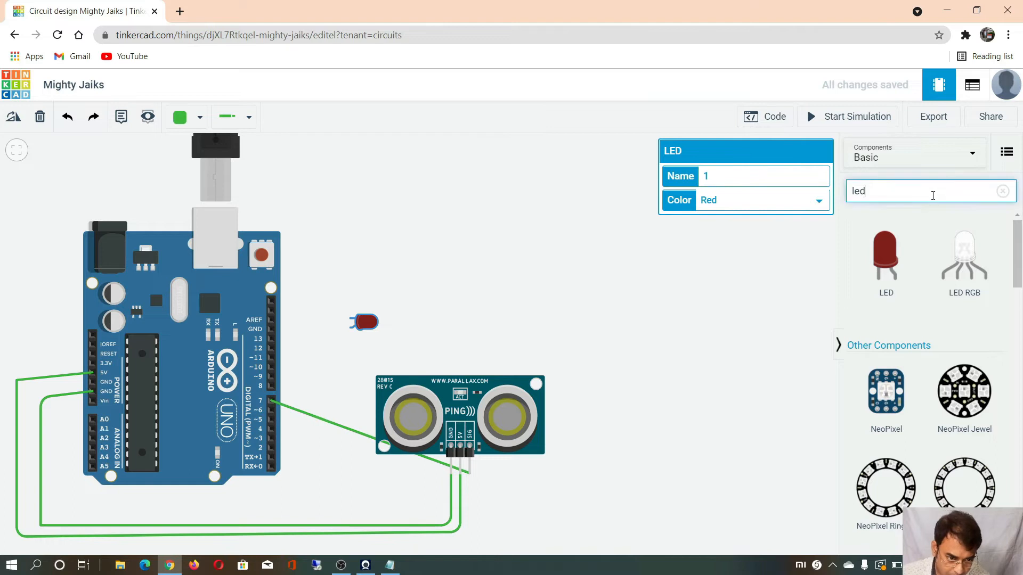
text(l)
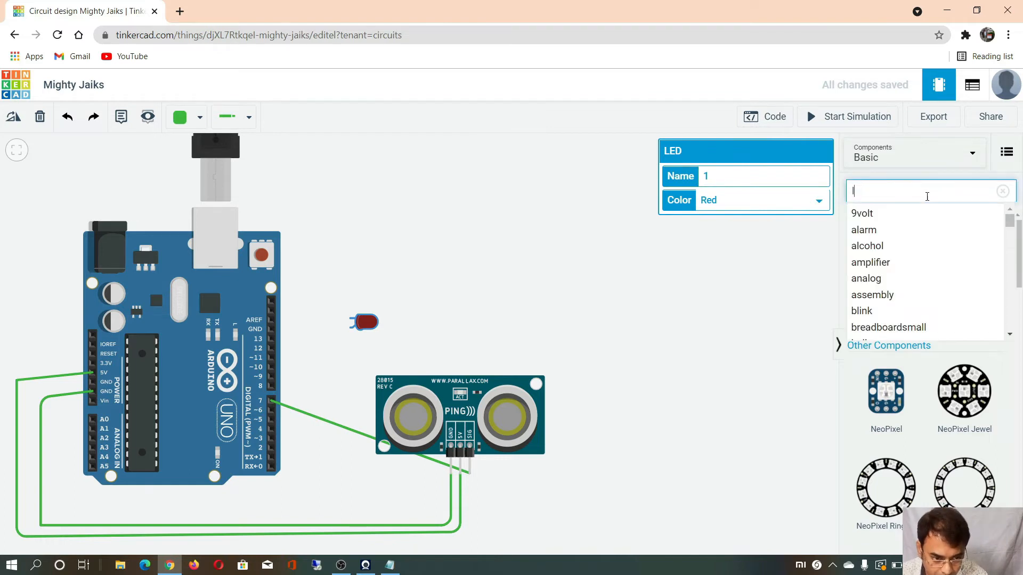
text(res)
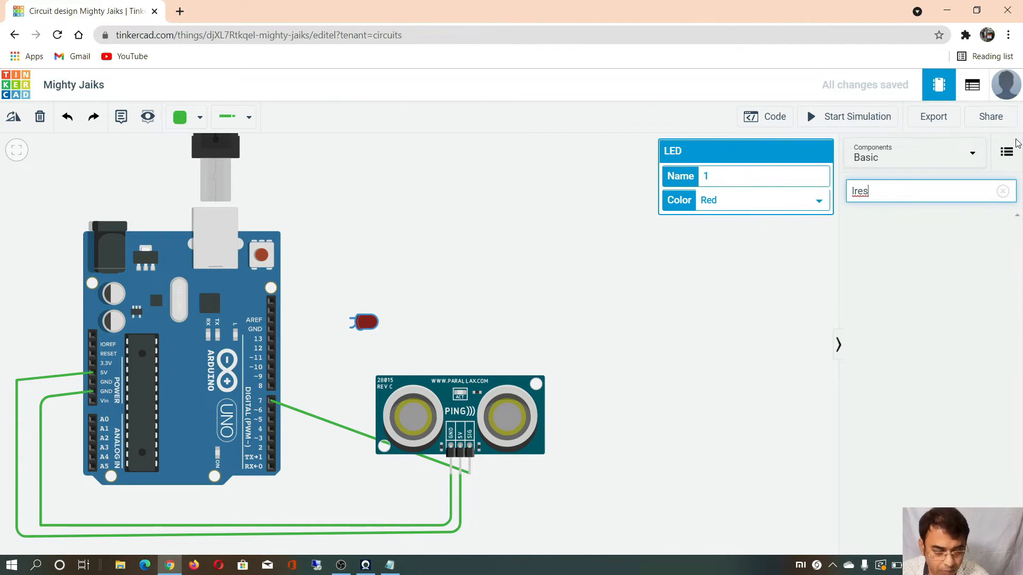
key(BackSpace)
key(BackSpace)
key(BackSpace)
key(BackSpace)
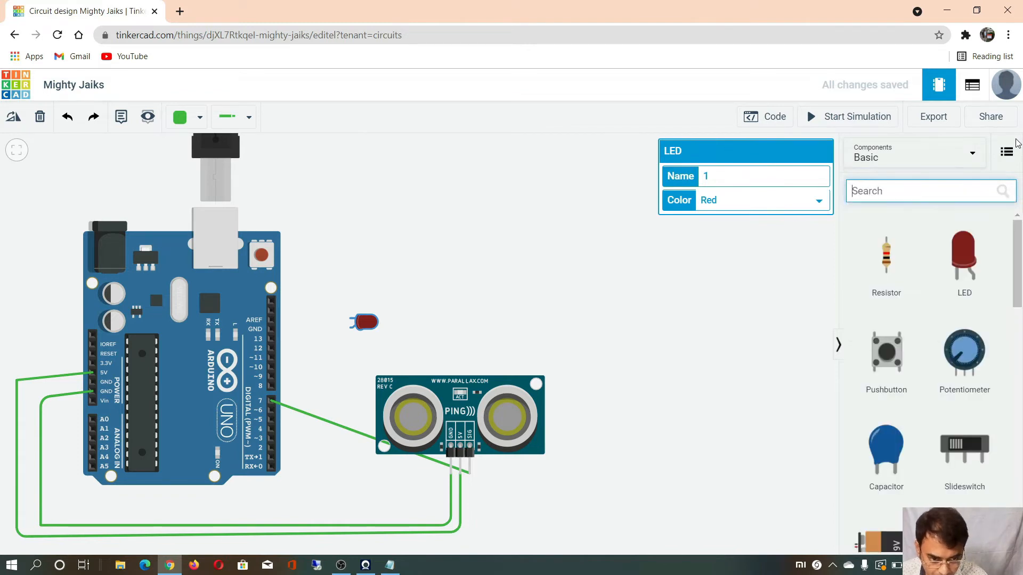
text(res)
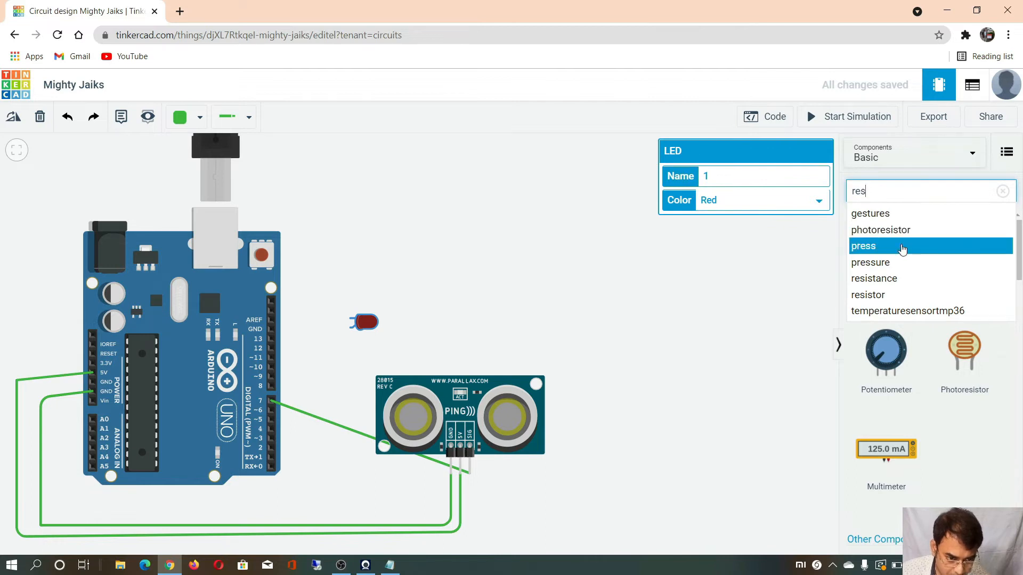
click(895, 295)
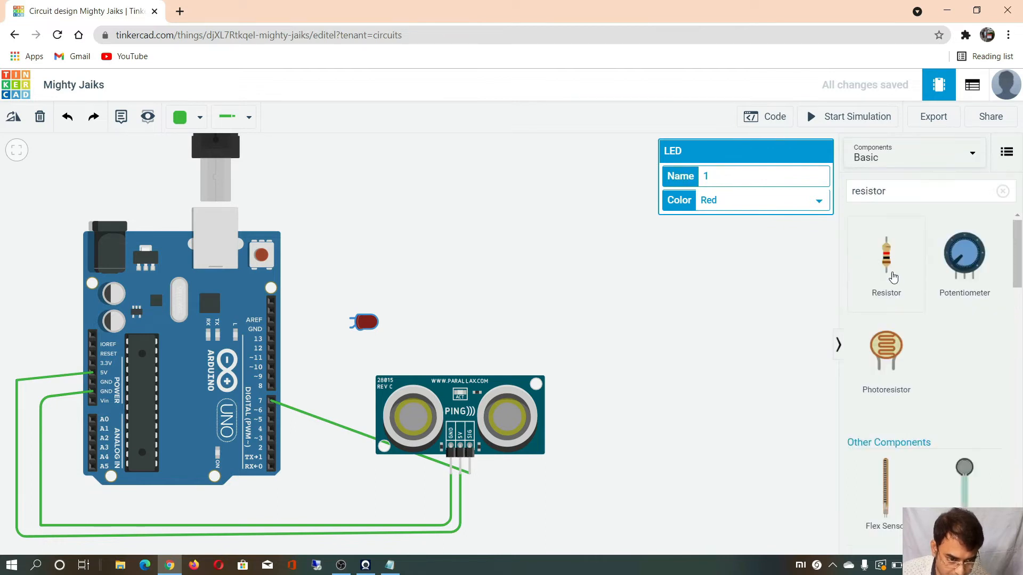
drag(890, 275, 317, 322)
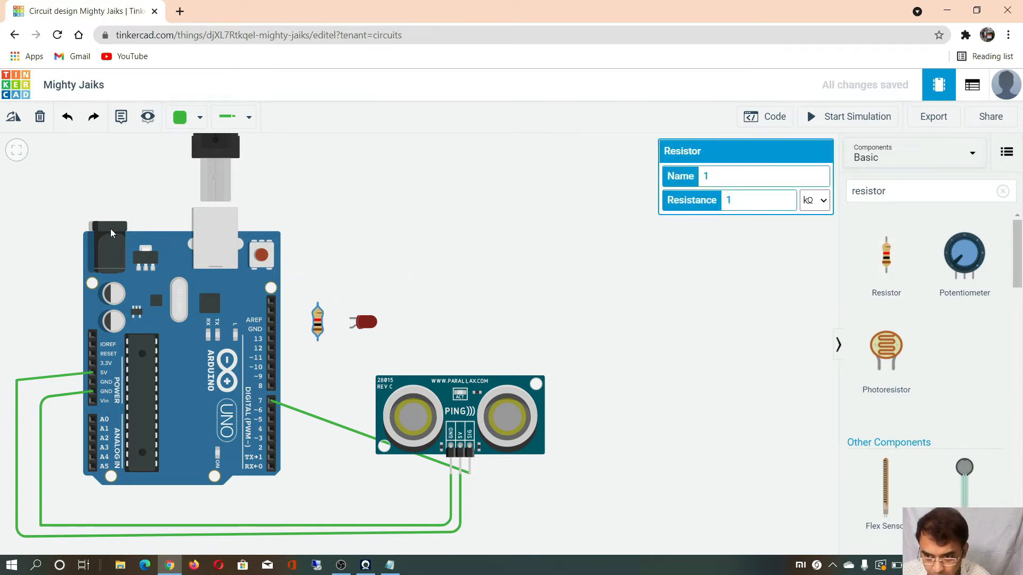
- Rotate the resistor 90 degrees clockwise to lie horizontally and move its right end onto the LED's upper leg
click(14, 117)
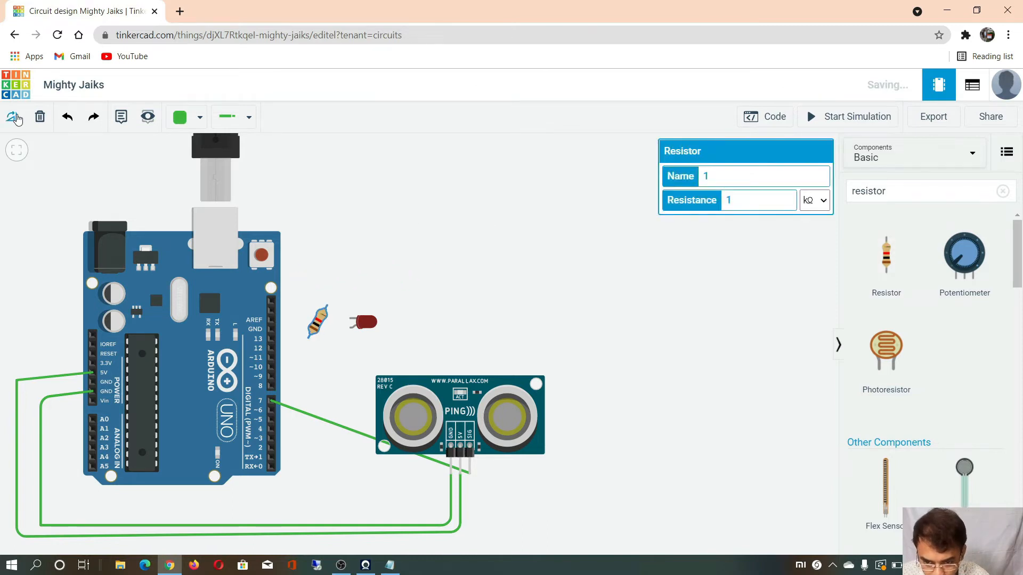
click(14, 117)
click(14, 117)
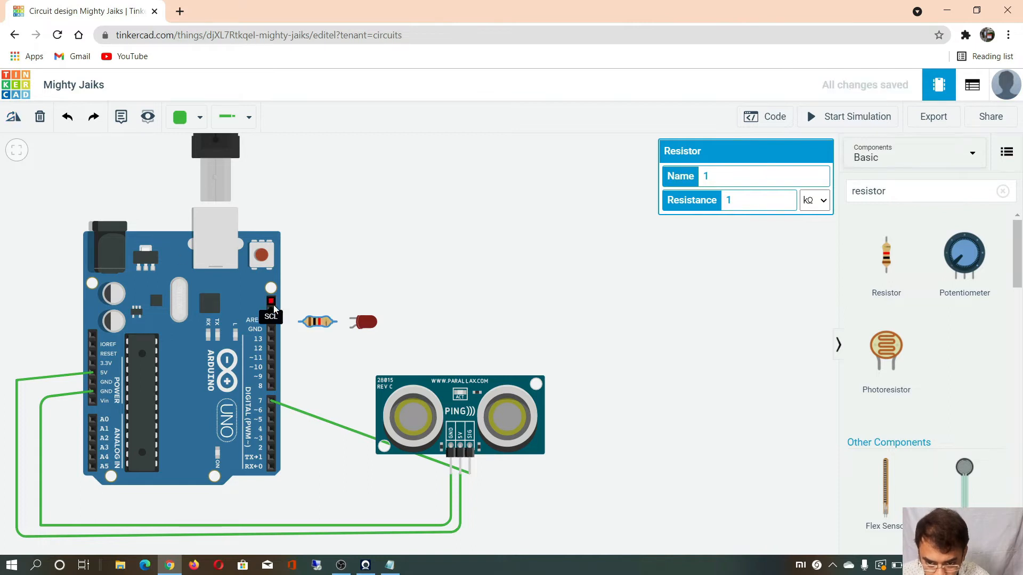
drag(323, 323, 329, 324)
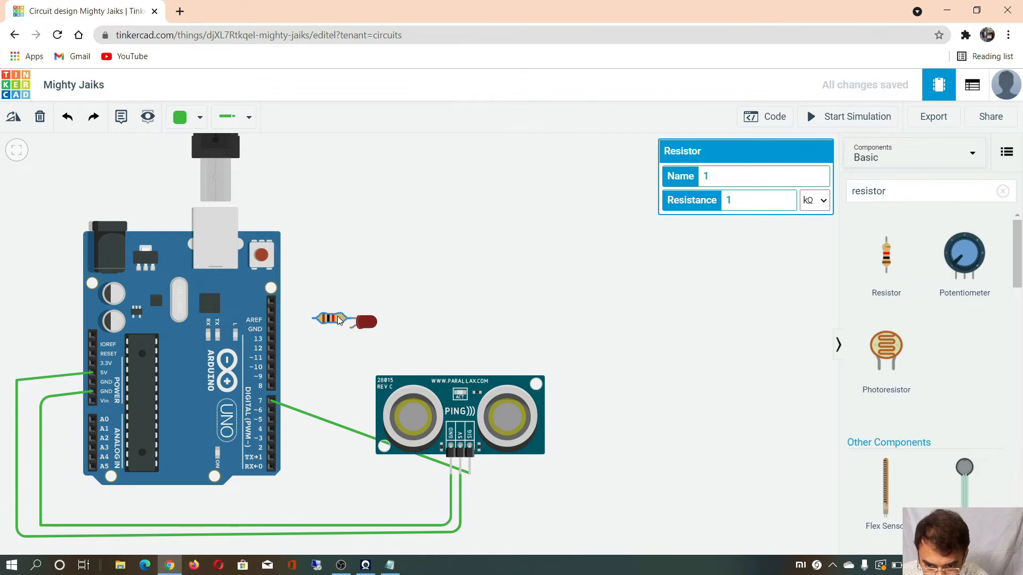
mouse_move(338, 318)
mouse_down()
mouse_move(314, 315)
mouse_move(330, 319)
mouse_up()
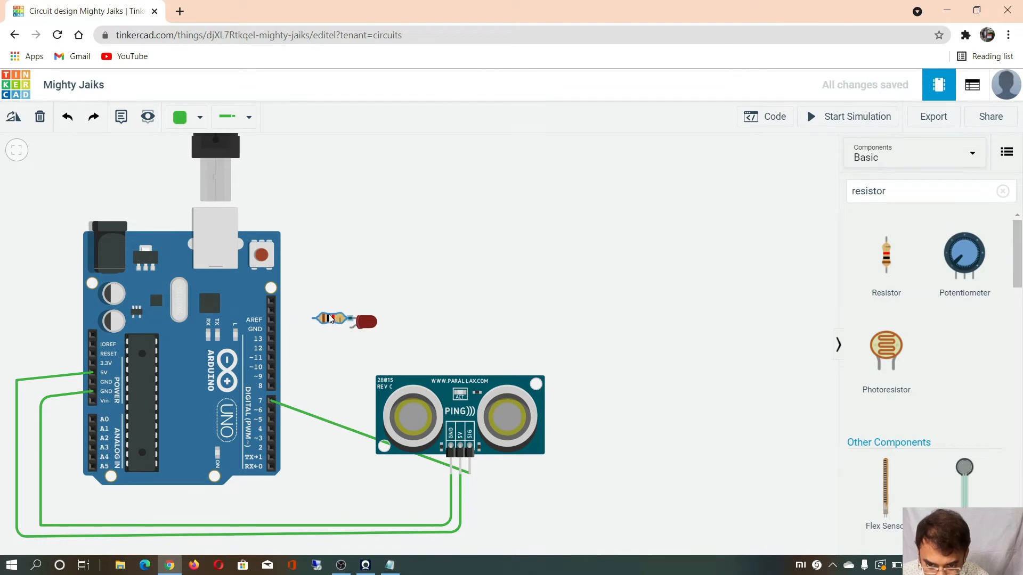
click(449, 287)
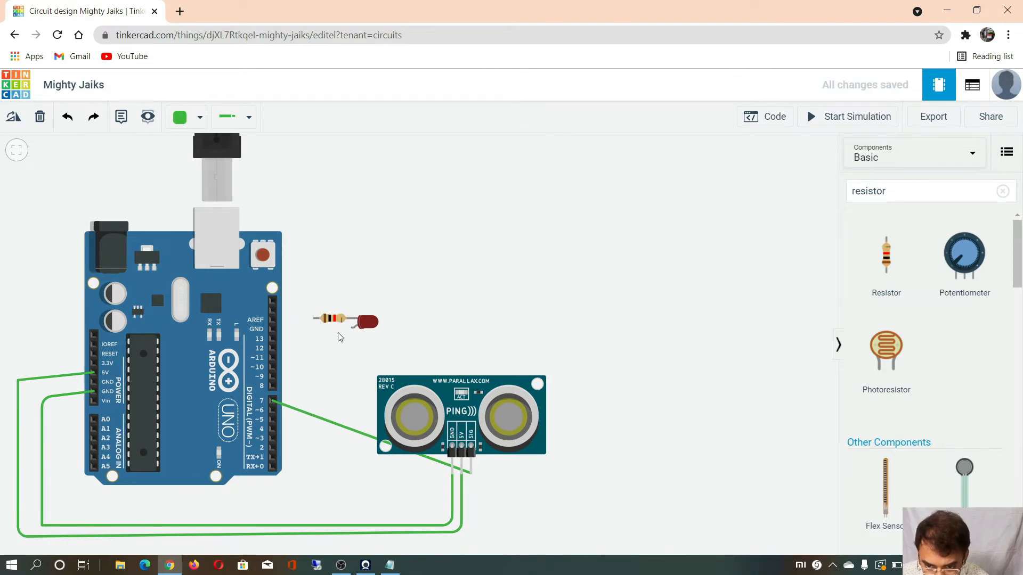
- Wire the resistor's free end to the Arduino's GND pin beside AREF
click(313, 320)
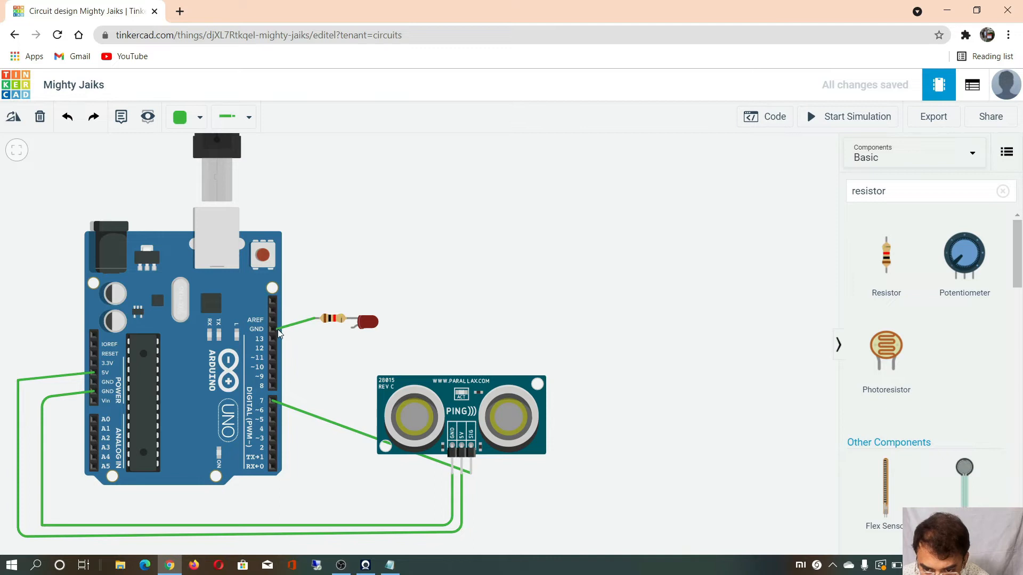
drag(276, 329, 273, 330)
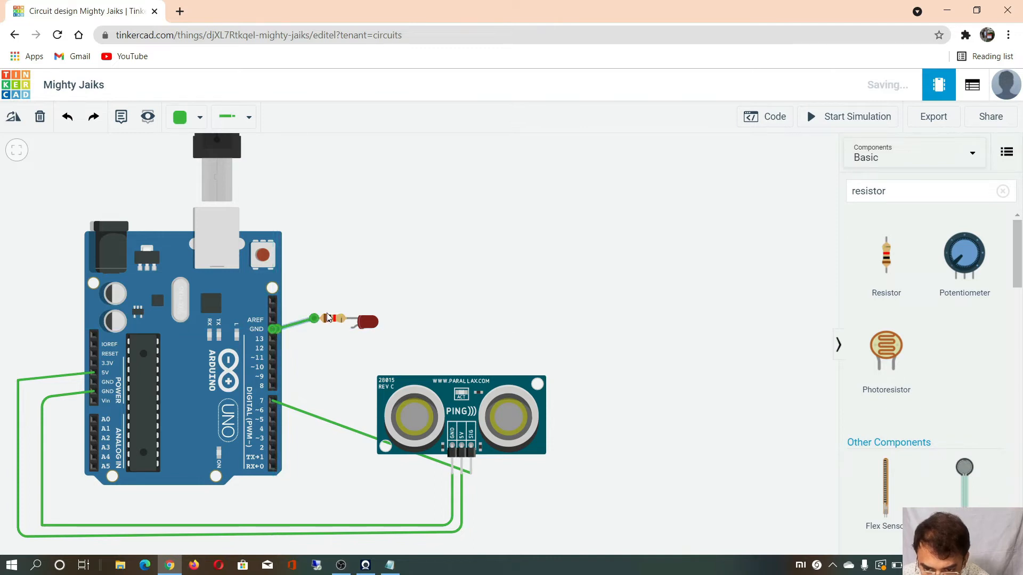
click(357, 293)
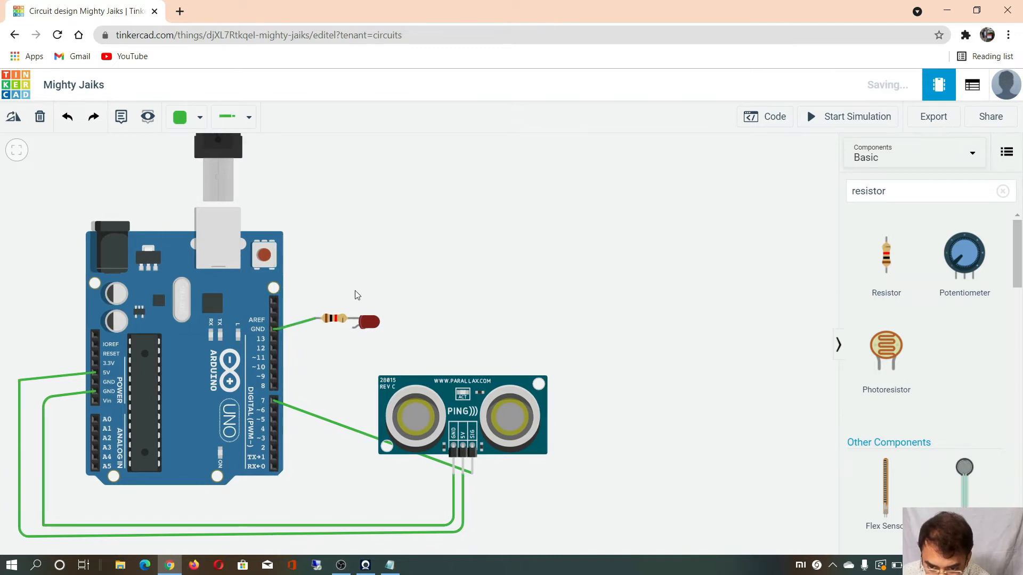
- Wire the LED's lower leg to the Arduino's digital pin 13
click(354, 329)
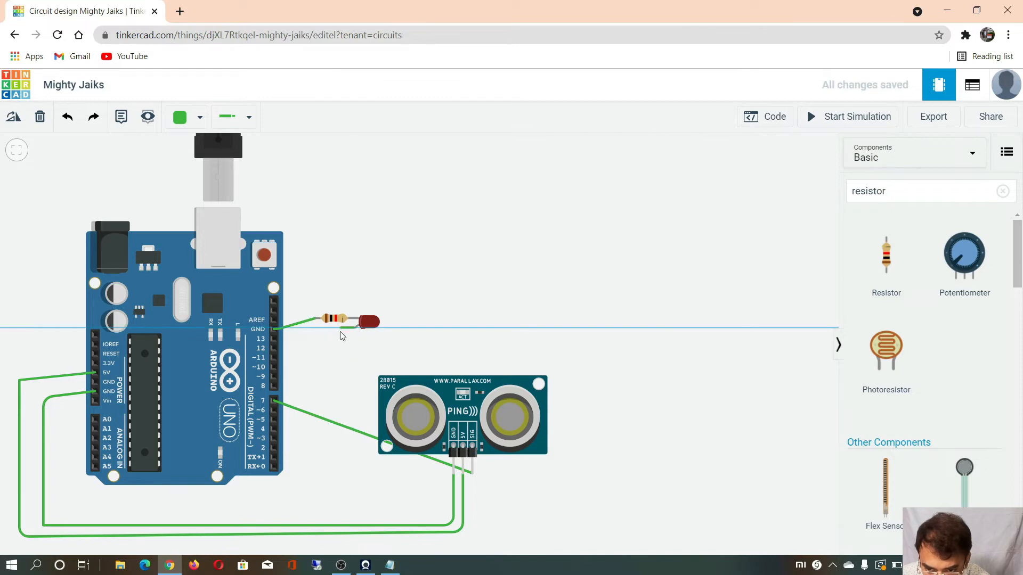
click(277, 340)
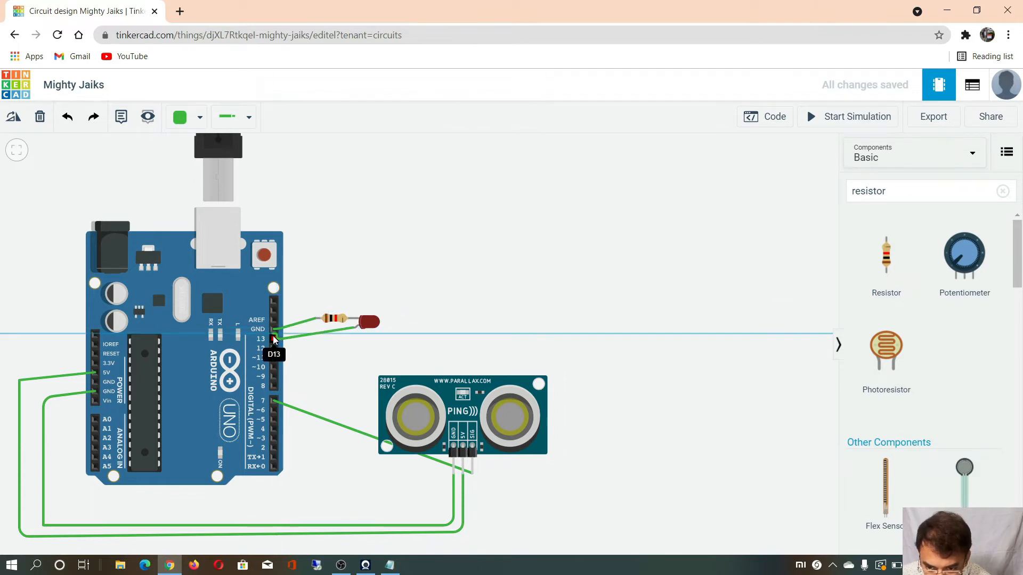
click(278, 337)
click(378, 294)
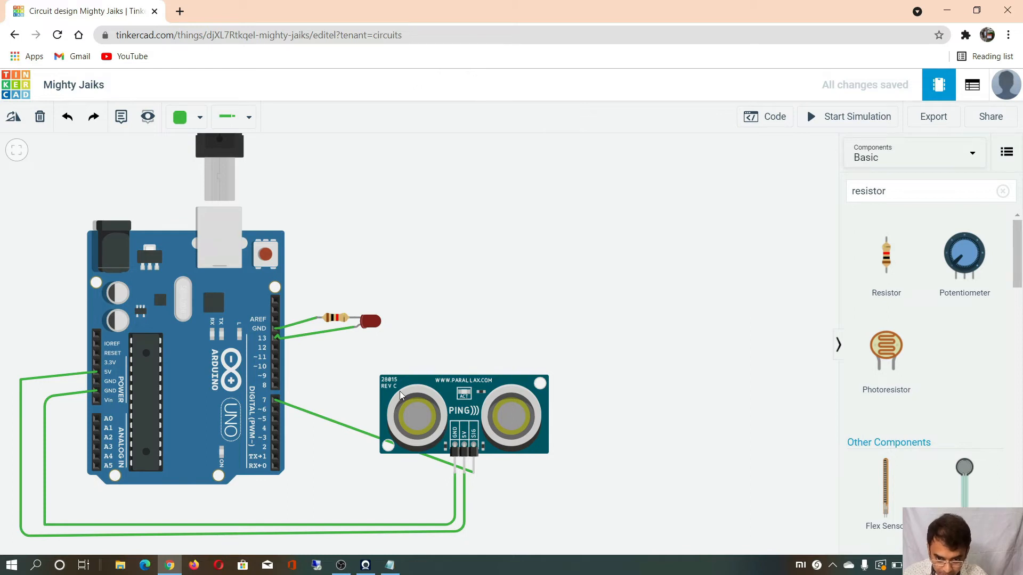
- Open the circuit's code and switch the editor from Blocks to Text, accepting the loss of the blocks
click(768, 118)
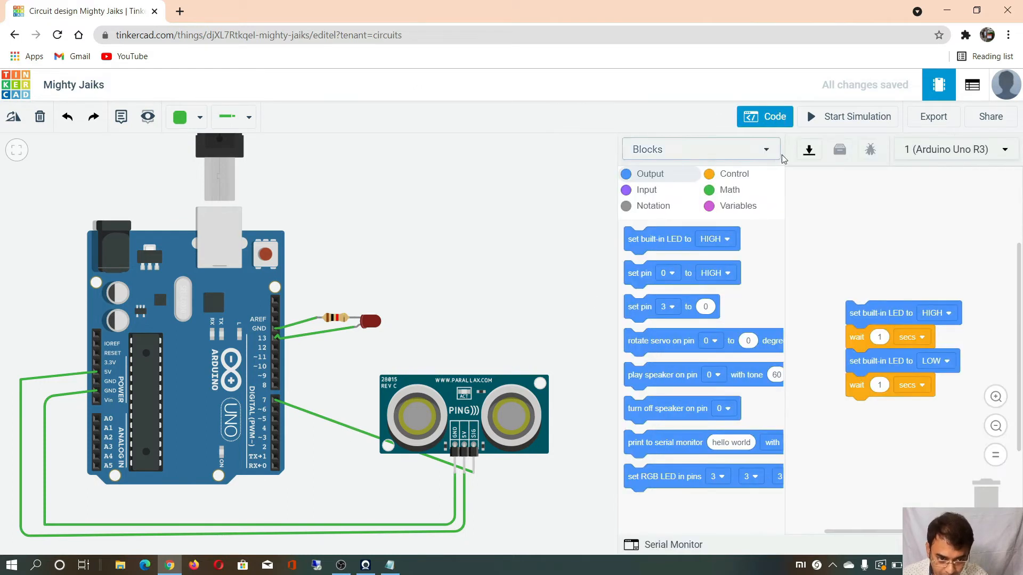
click(766, 150)
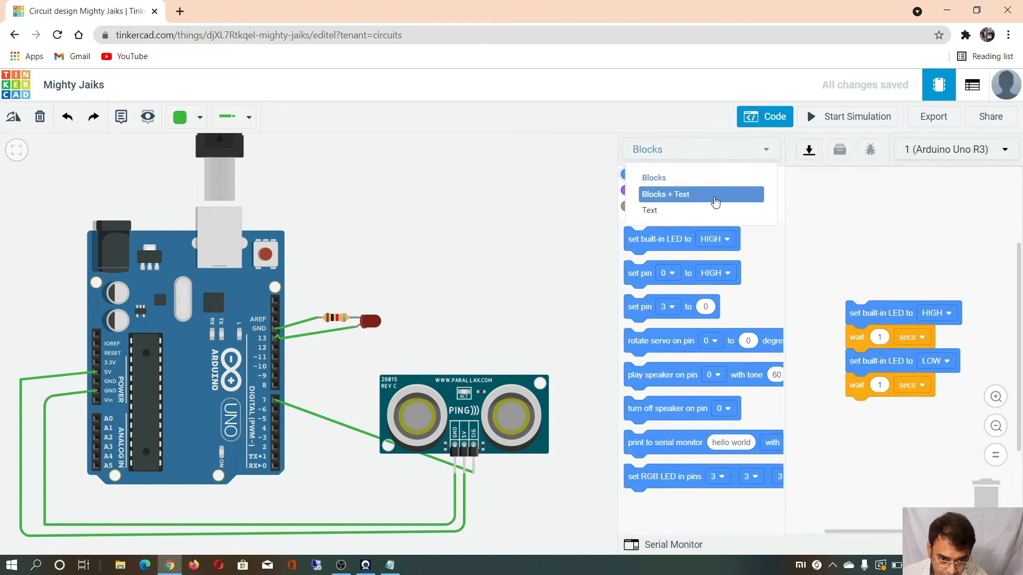
click(713, 209)
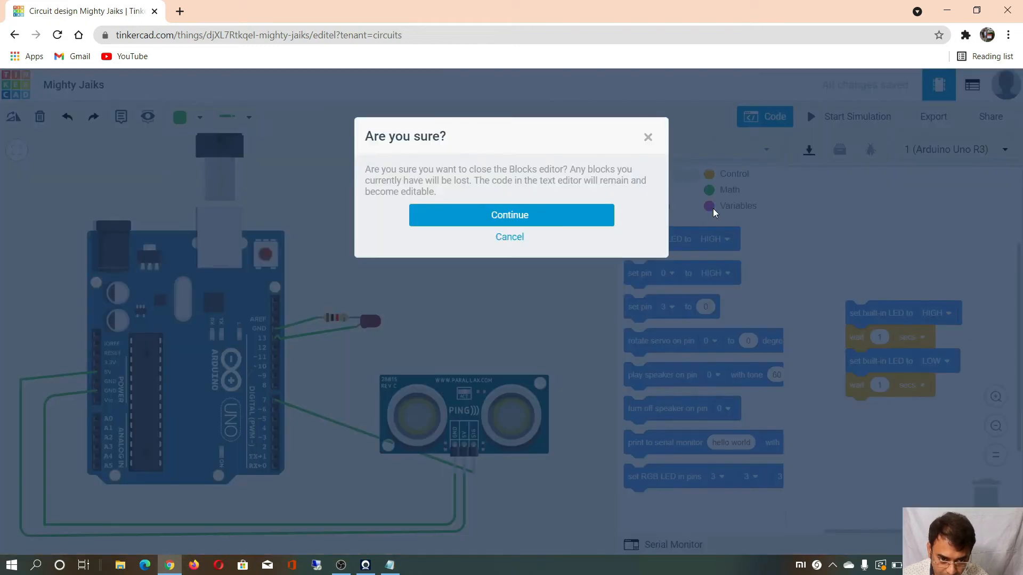
click(578, 222)
- Copy smart parking.txt in Notepad from pinMode(pingPin, OUTPUT) through the final return line, and paste it over the default Tinkercad code
click(390, 565)
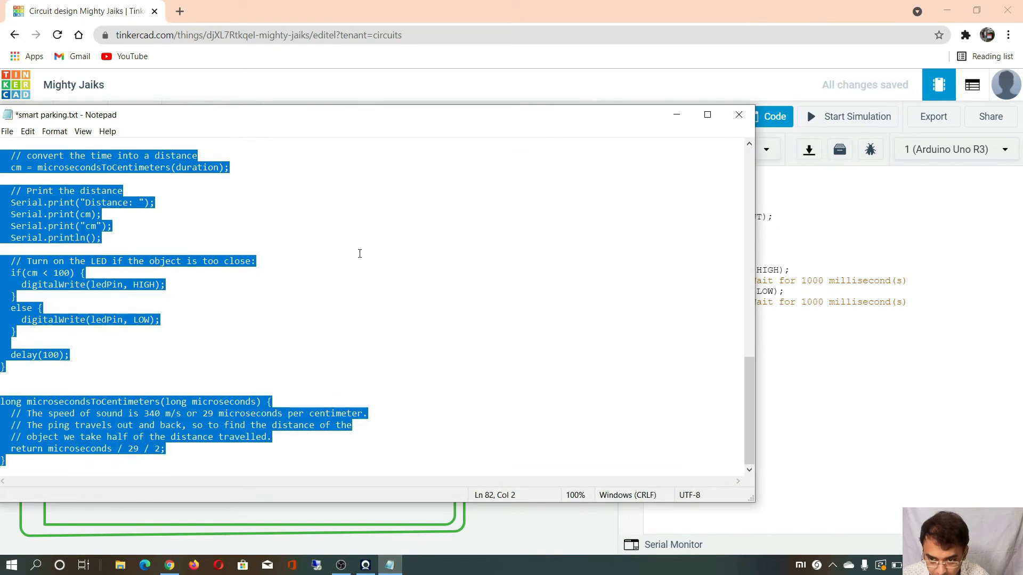
click(299, 450)
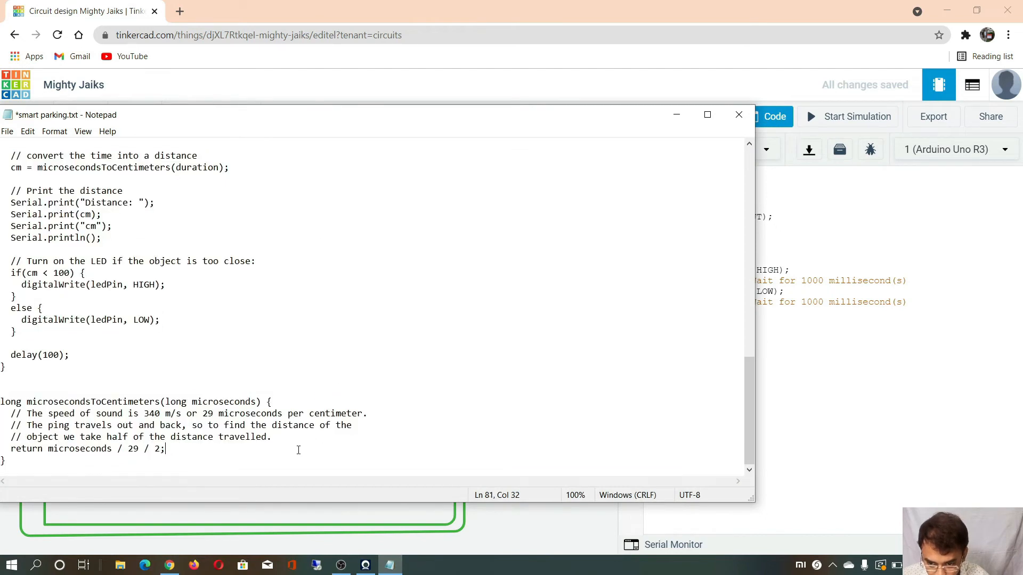
drag(180, 448, 18, 140)
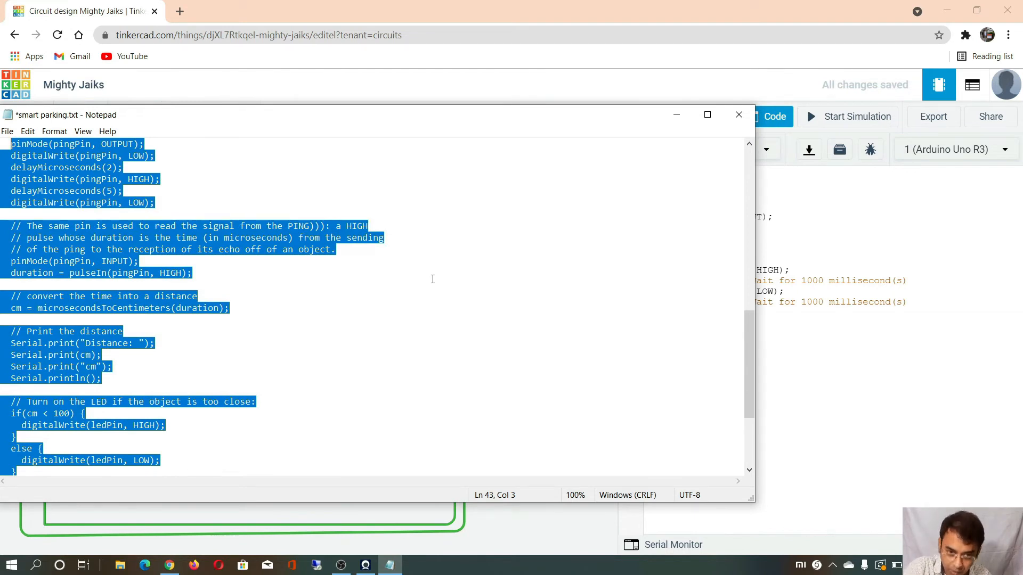
click(677, 114)
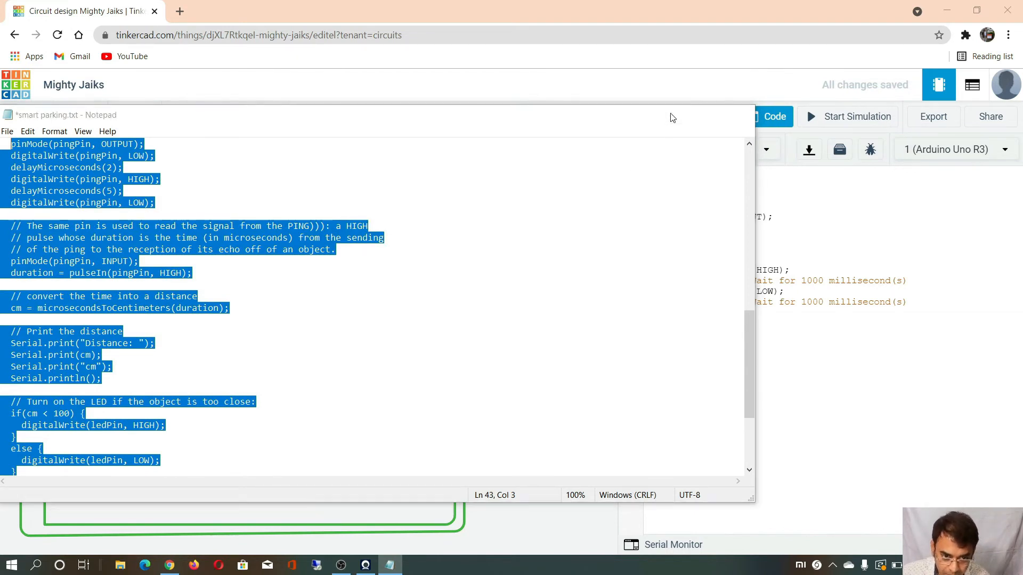
drag(721, 347, 632, 174)
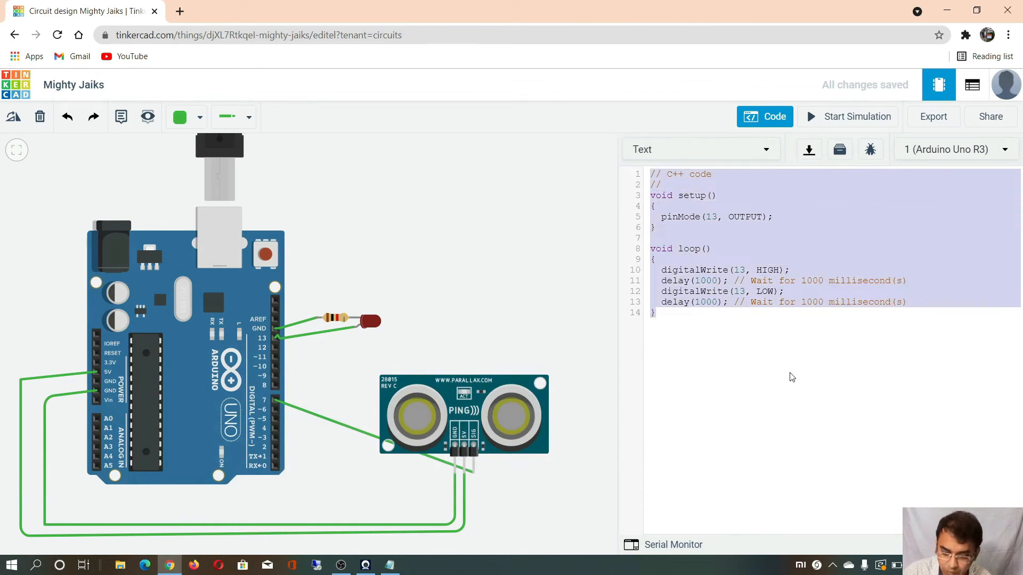
key(ctrl+v)
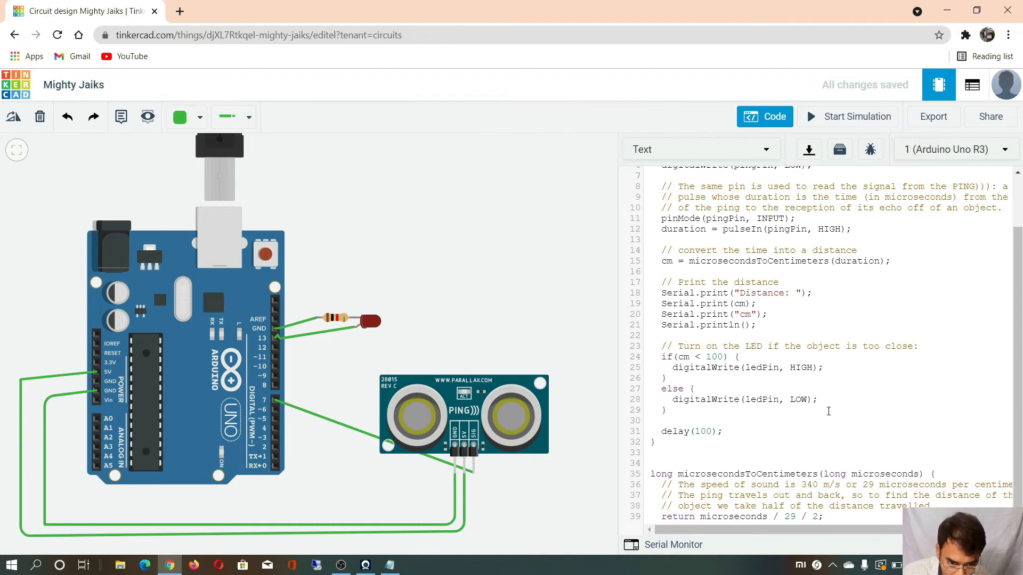
- Examine the pasted Ping))) Sensor sketch, including its header comment, pin constants and setup() function
scroll(819, 397, up, 2)
scroll(804, 378, down, 2)
scroll(793, 373, up, 2)
scroll(785, 363, down, 1)
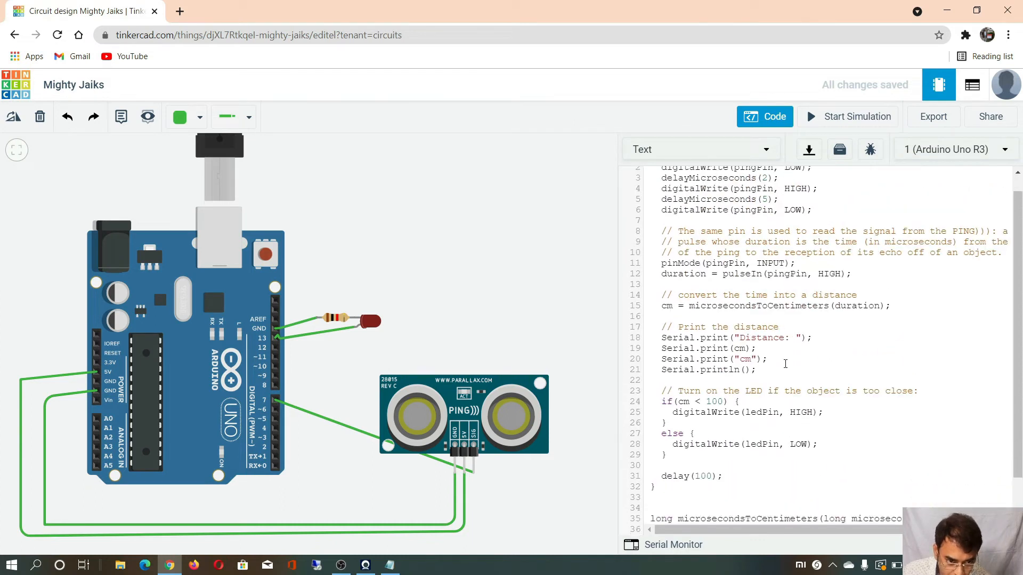
scroll(785, 364, up, 8)
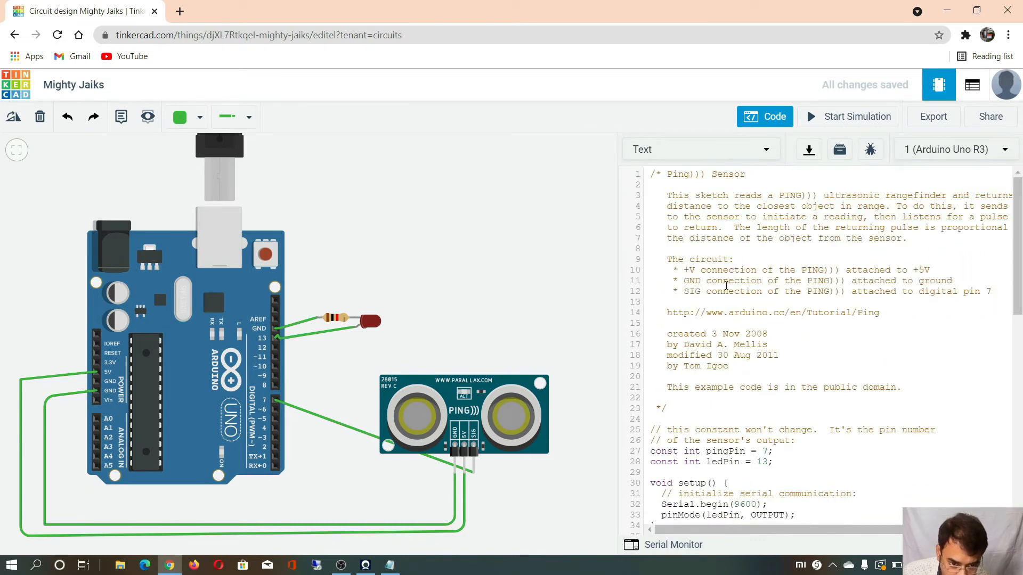
scroll(725, 286, down, 3)
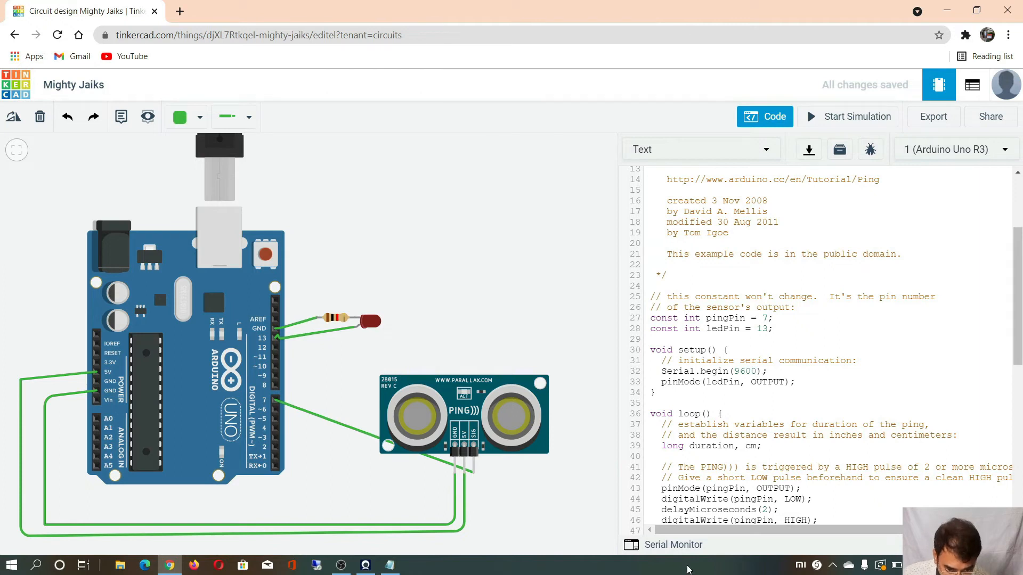
- Expand the Serial Monitor to view it, and collapse it again
click(699, 546)
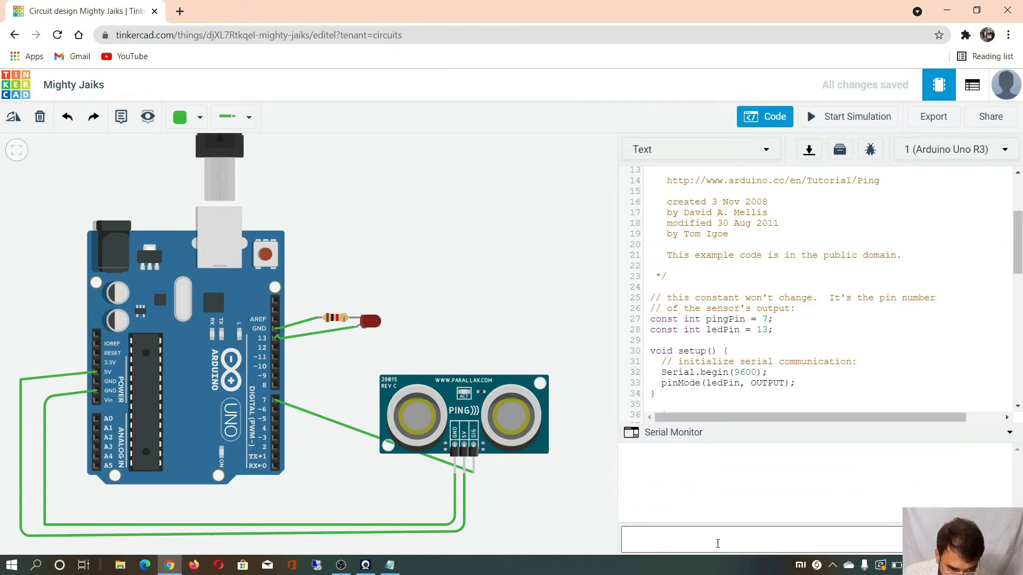
drag(946, 419, 949, 420)
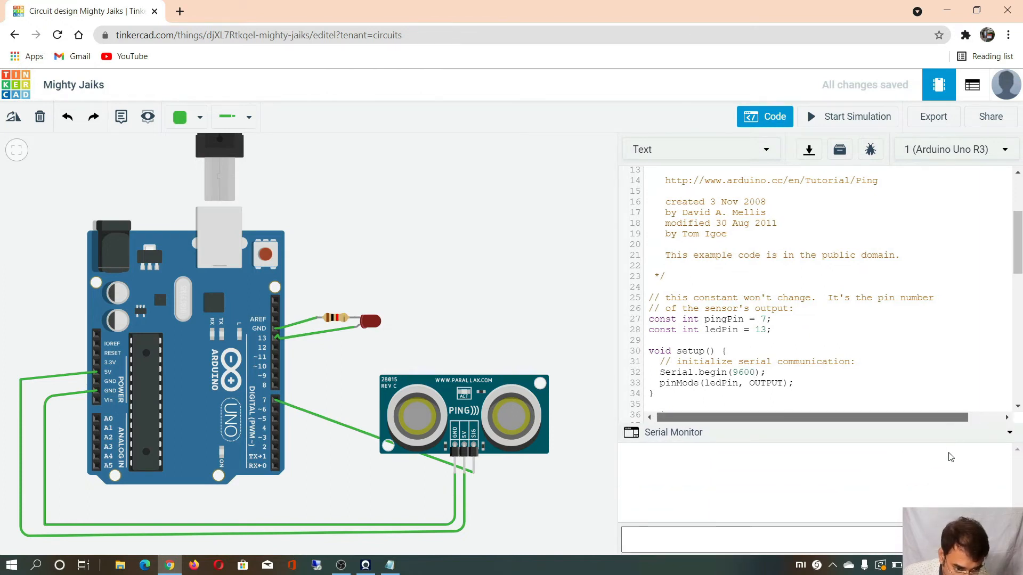
click(1009, 434)
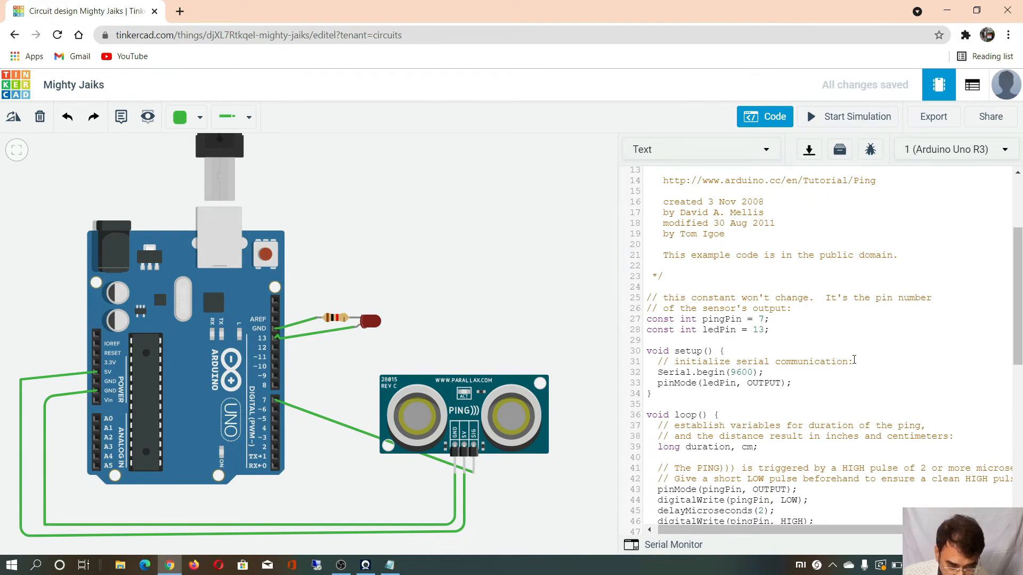
- Read through the rest of the sketch, from setup() and loop() to microsecondsToCentimeters(), and return to its beginning
scroll(853, 359, down, 2)
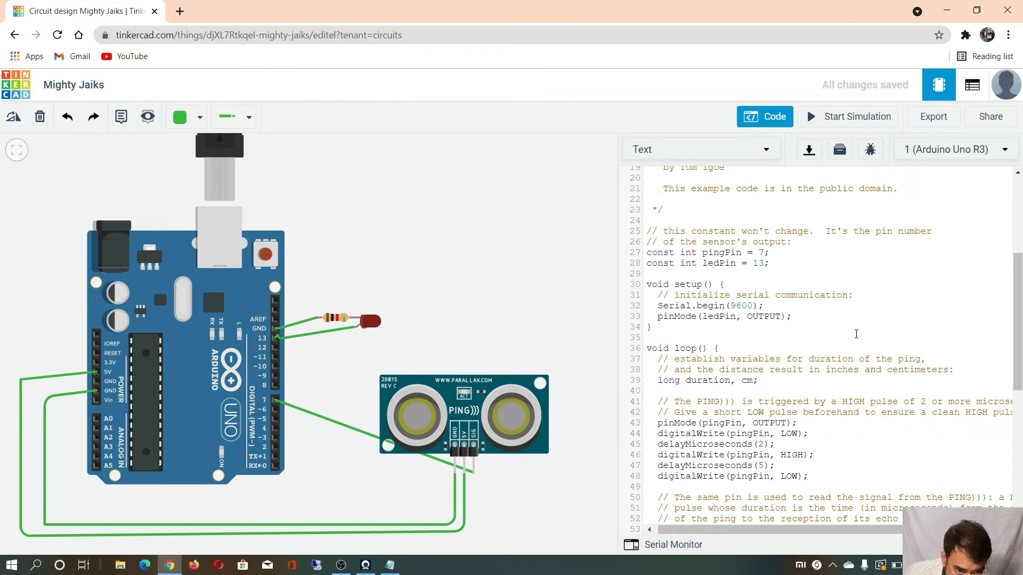
scroll(856, 334, down, 2)
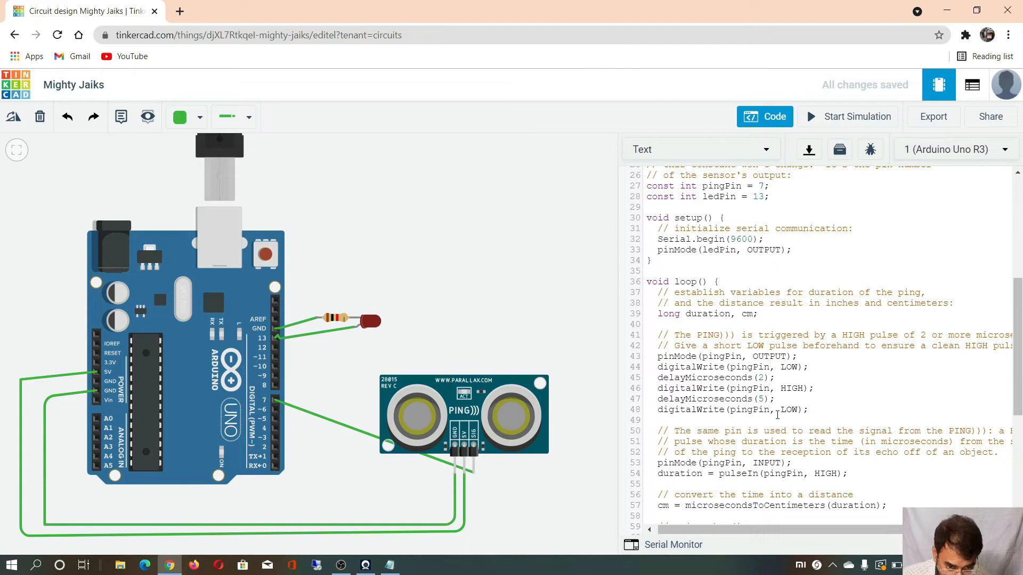
scroll(782, 445, down, 2)
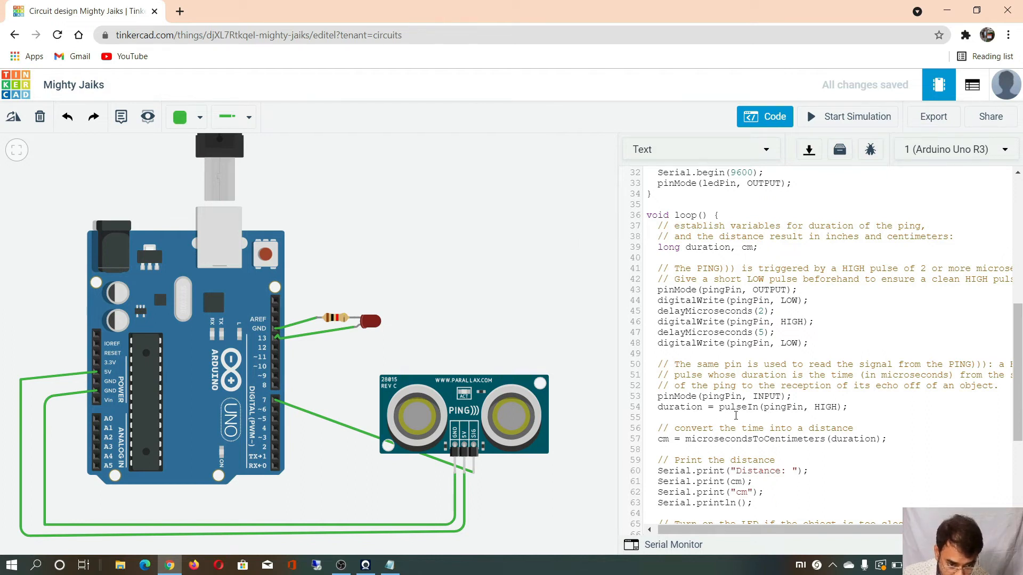
scroll(744, 433, down, 2)
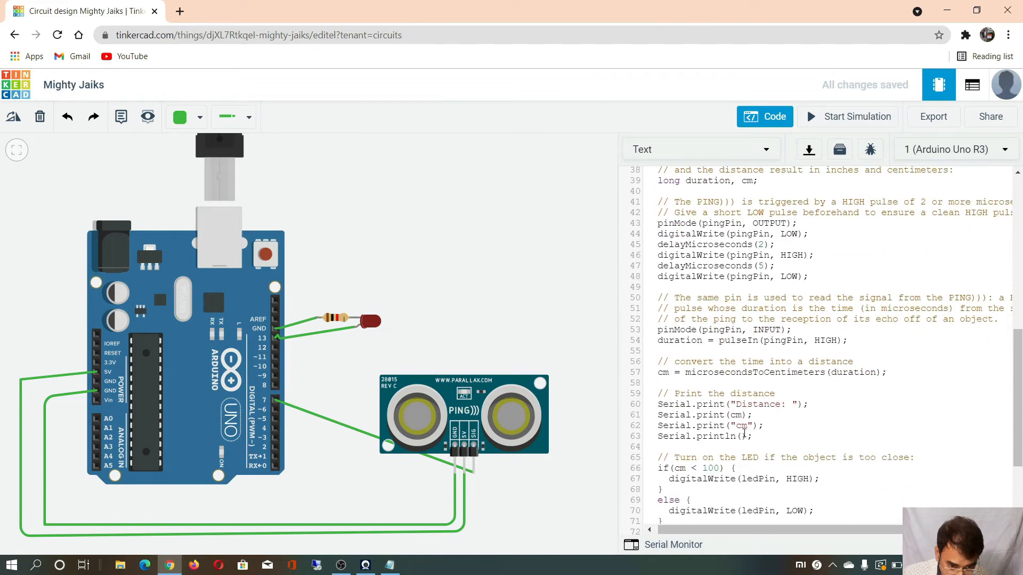
scroll(757, 432, down, 2)
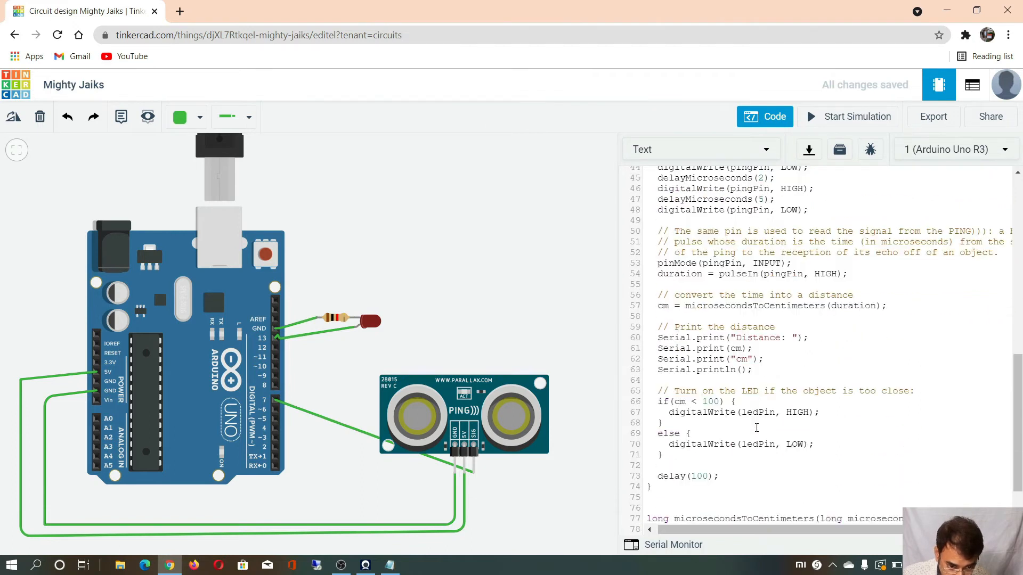
scroll(751, 425, up, 2)
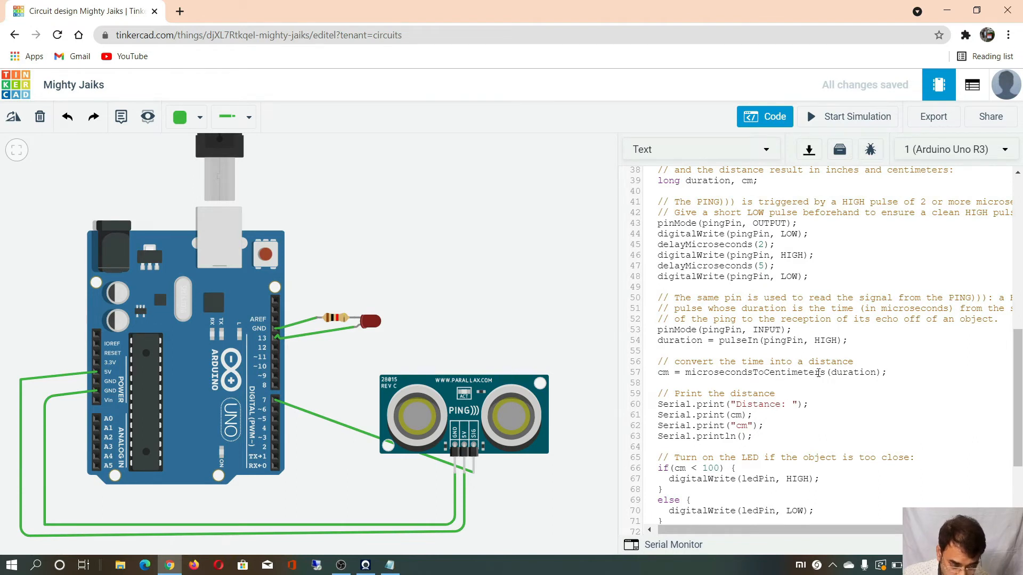
scroll(803, 376, down, 2)
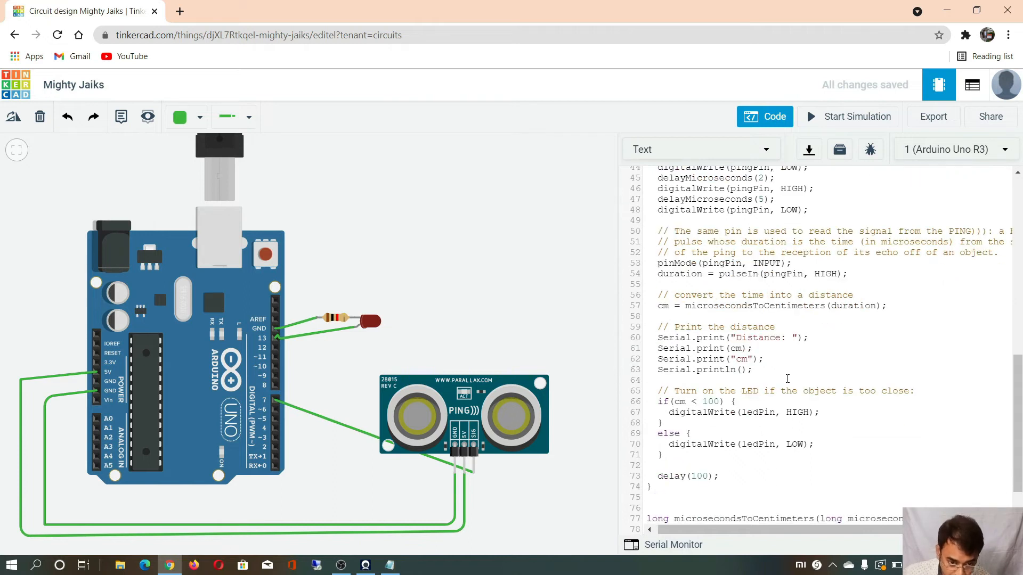
scroll(768, 372, down, 2)
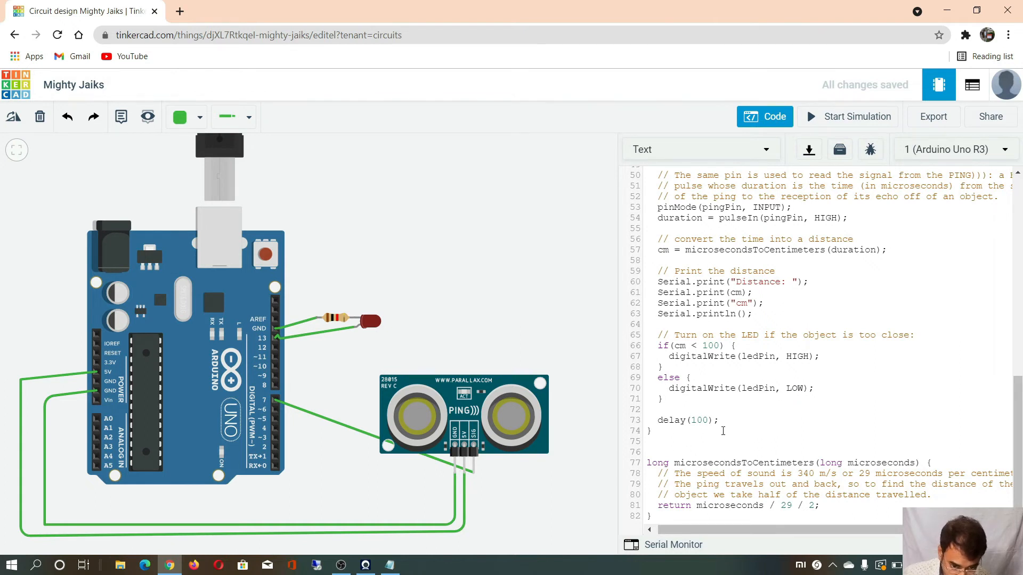
scroll(770, 416, up, 2)
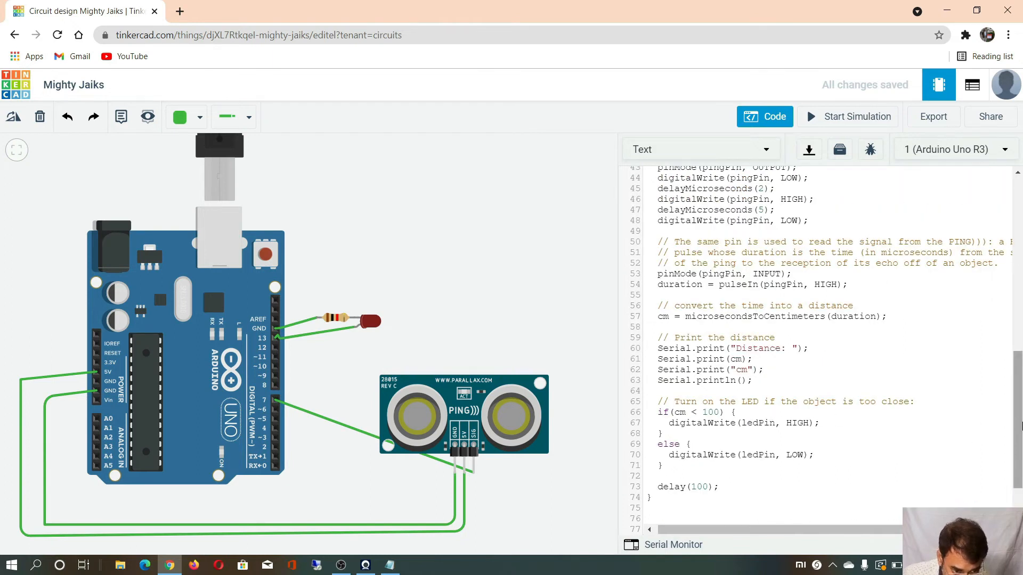
scroll(1012, 480, down, 2)
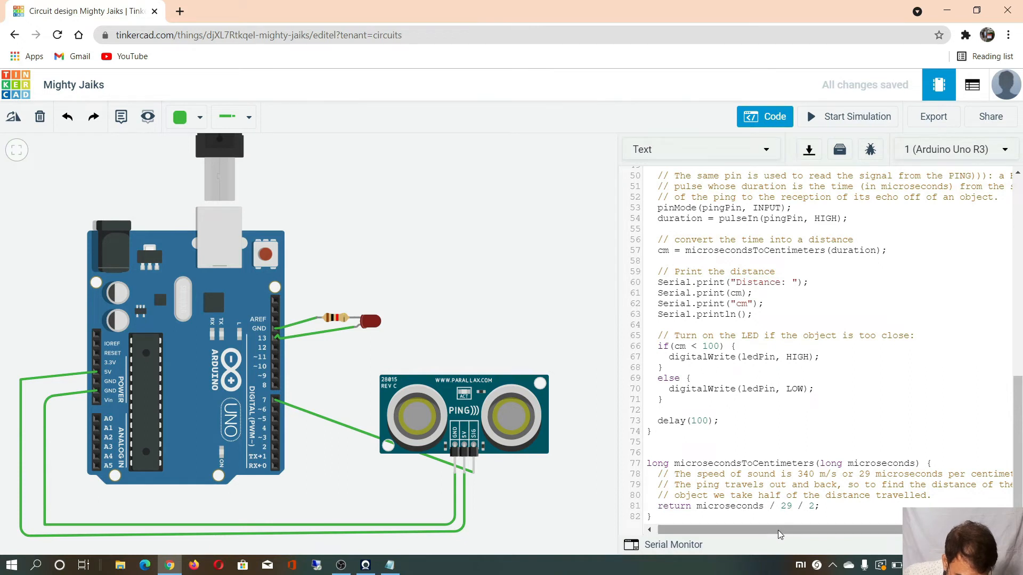
mouse_move(778, 529)
mouse_down()
mouse_move(865, 523)
mouse_move(774, 529)
mouse_up()
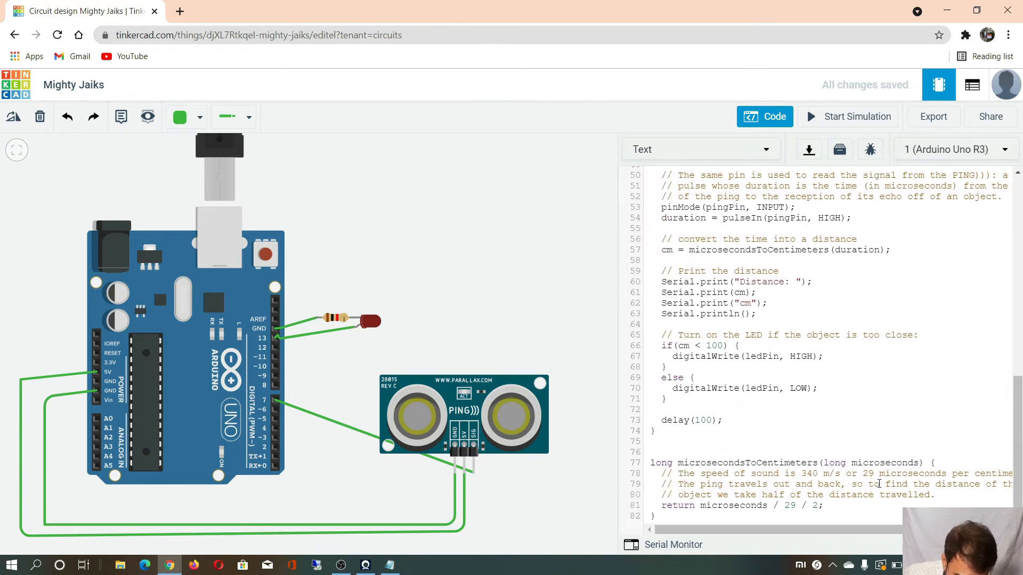
scroll(869, 484, up, 3)
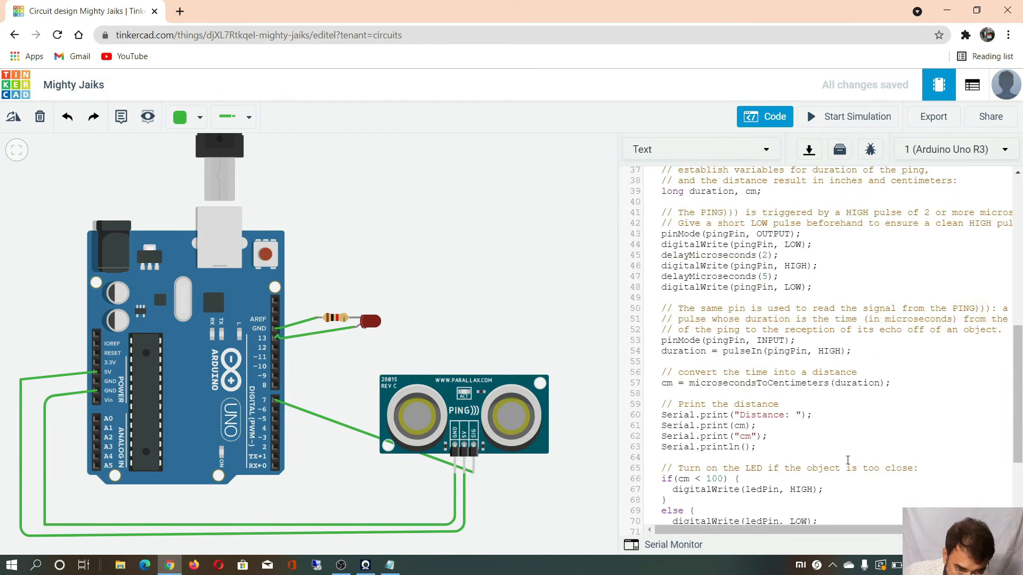
scroll(847, 460, up, 8)
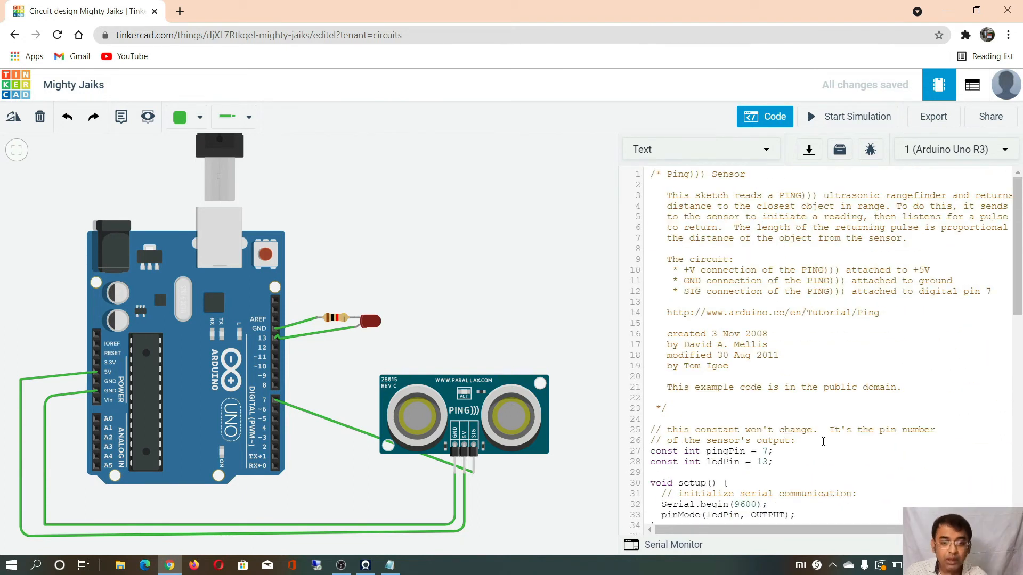
- Close the code editor and start the simulation, selecting the ultrasonic sensor to show its detection target
click(767, 122)
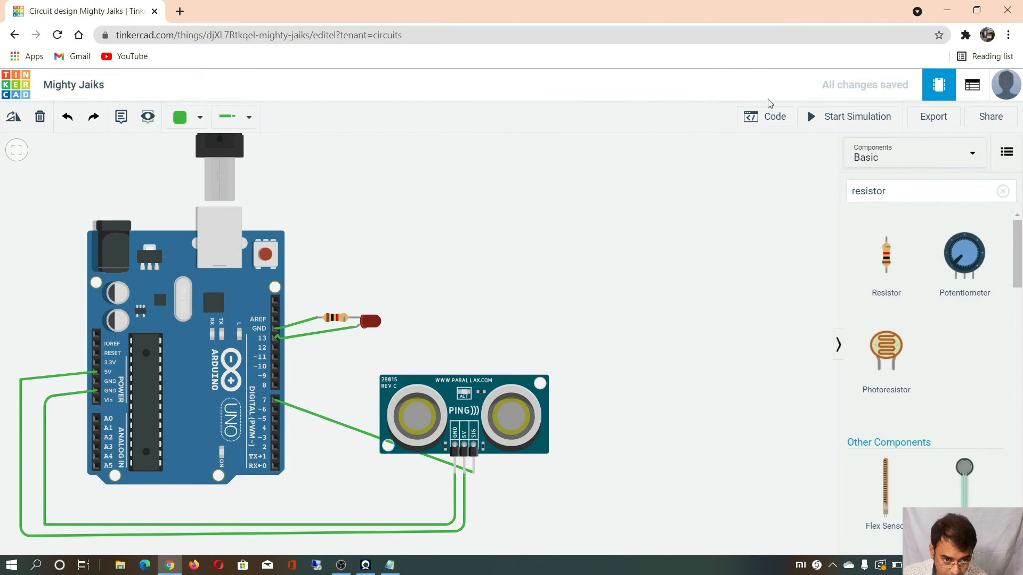
click(849, 126)
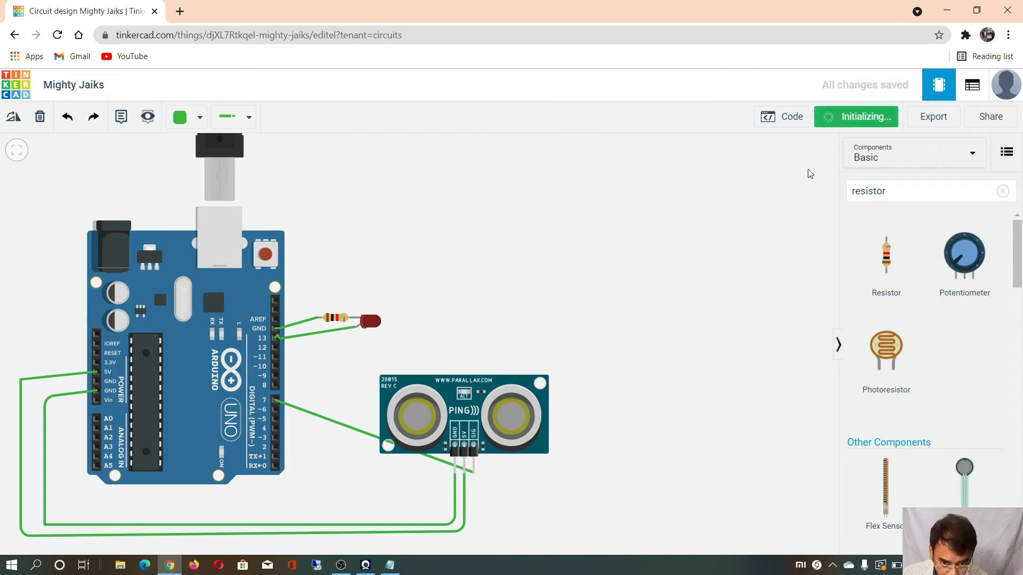
click(473, 402)
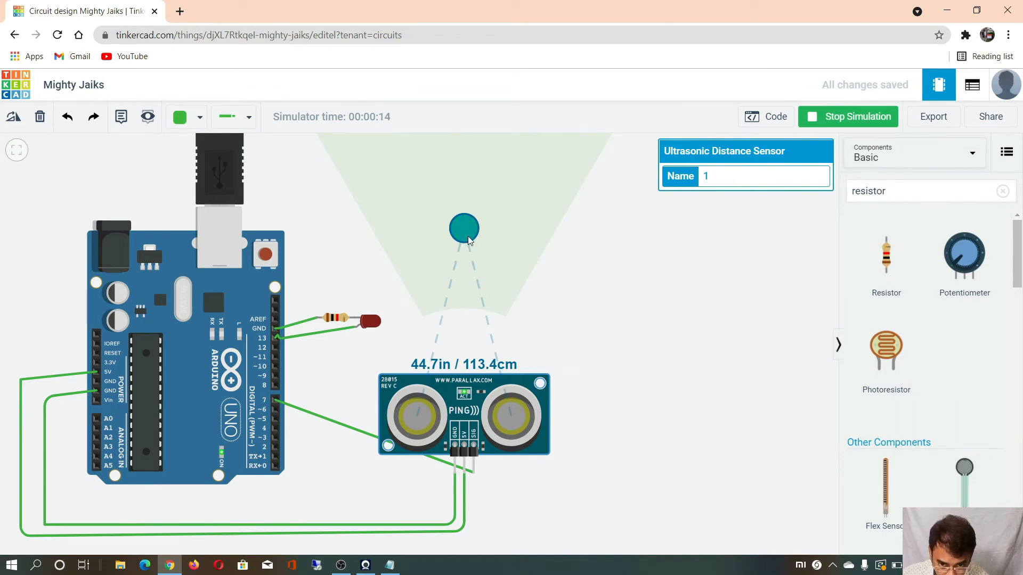
- Test the LED by moving the sensor's target to about 99.8 cm, 80.9 cm and 105.4 cm, and stop the simulation
mouse_move(463, 241)
mouse_down()
mouse_move(465, 252)
mouse_move(461, 241)
mouse_up()
drag(462, 241, 461, 240)
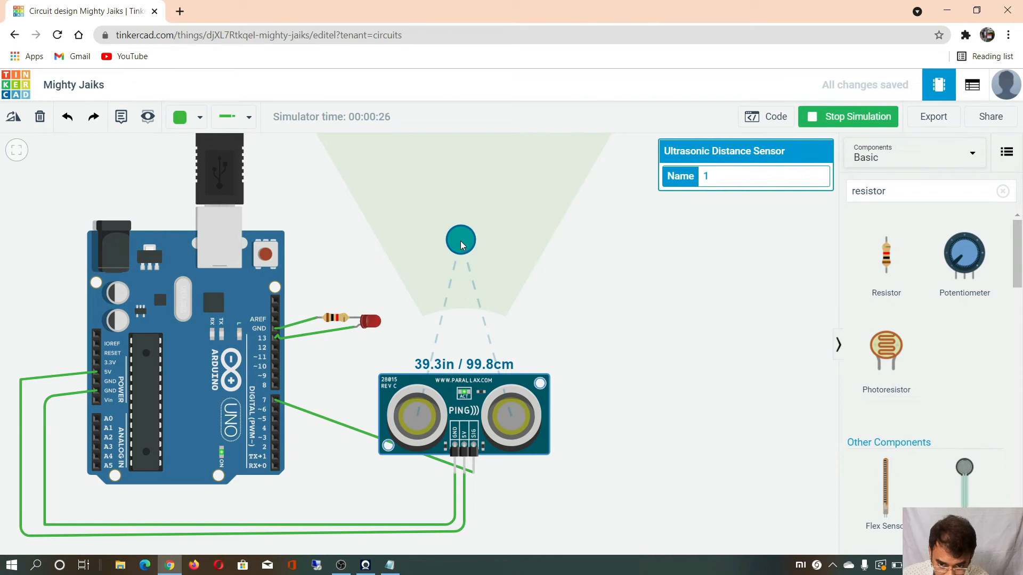
mouse_move(461, 244)
mouse_down()
mouse_move(458, 231)
mouse_move(460, 255)
mouse_up()
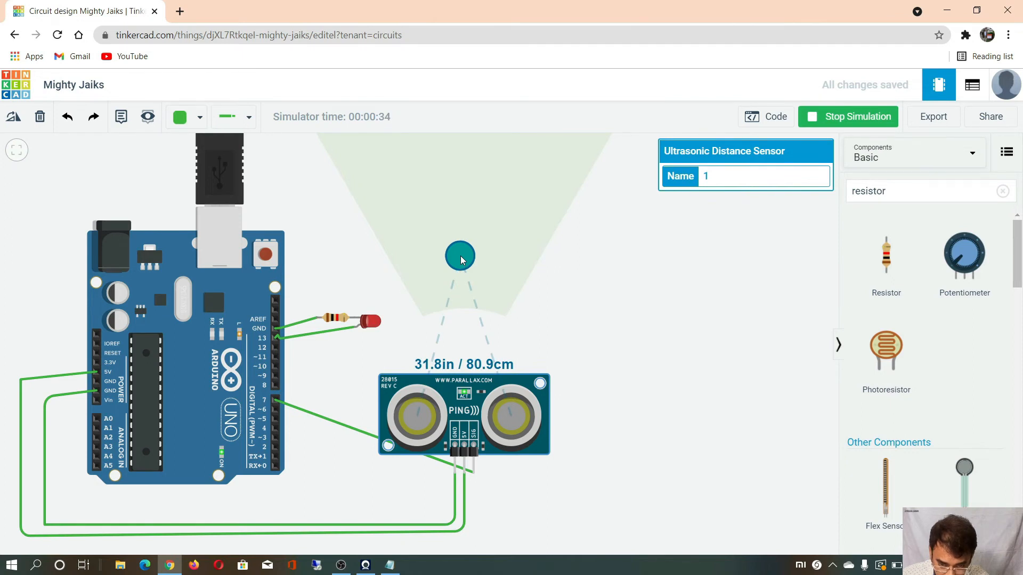
drag(460, 256, 457, 236)
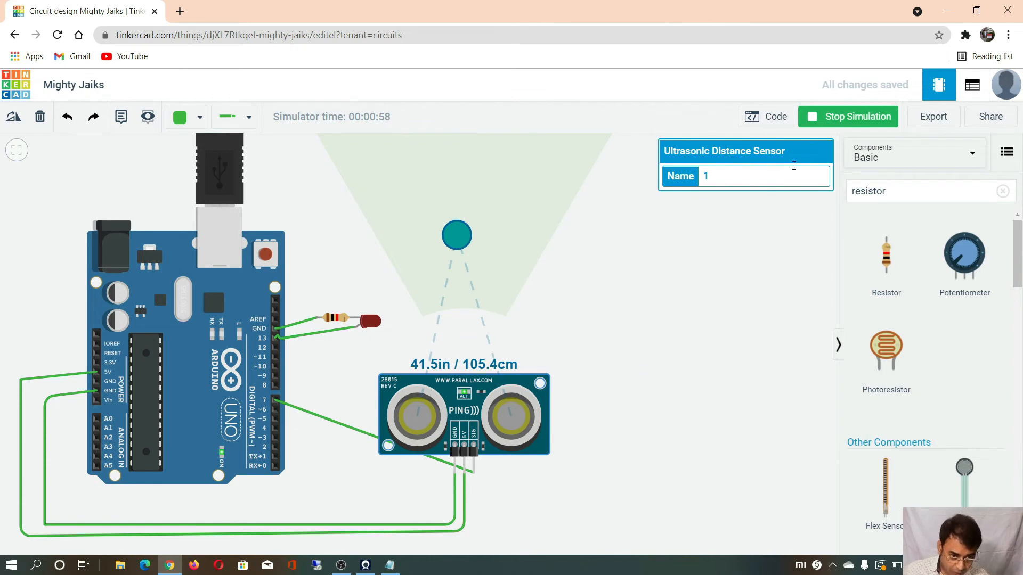
click(830, 119)
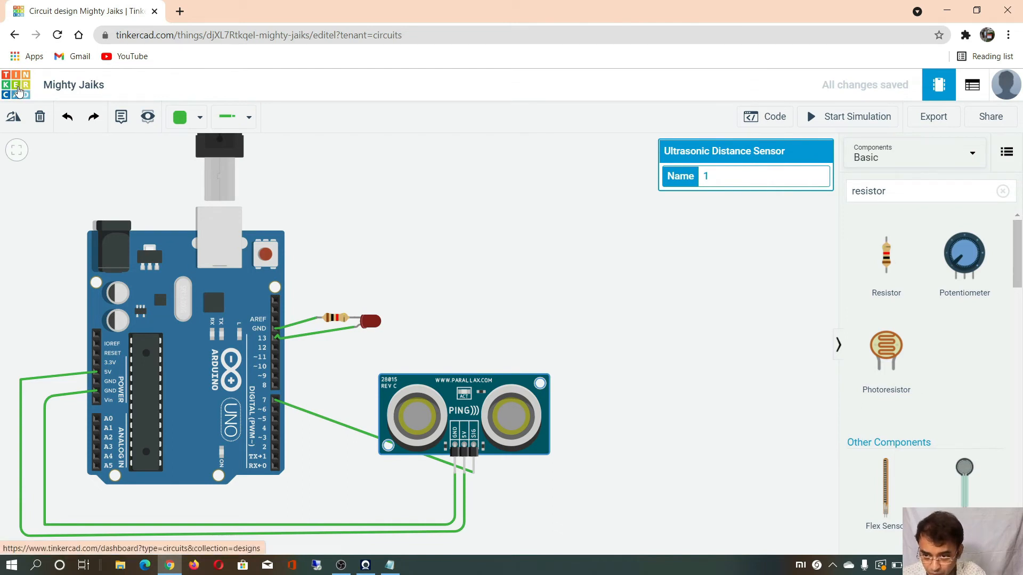
- Return to the circuits dashboard, find the Parking Availability System design and open it for editing
click(18, 92)
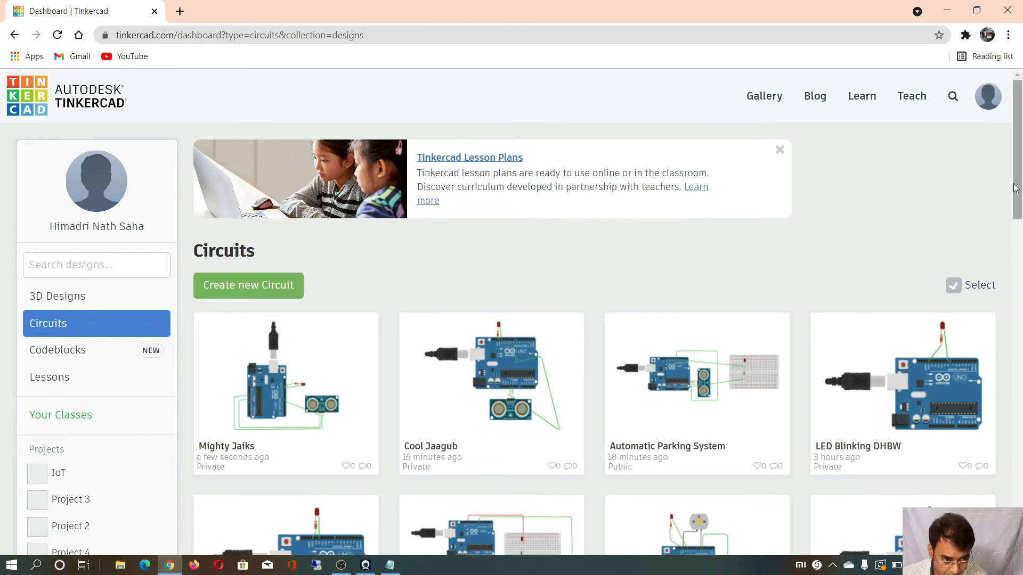
drag(1017, 188, 1020, 468)
scroll(964, 304, up, 18)
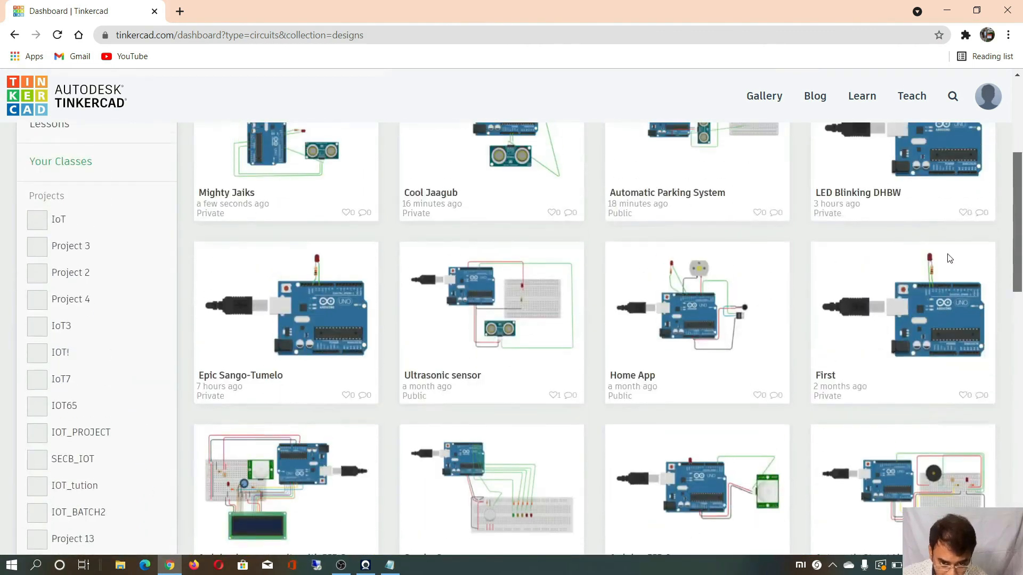
scroll(929, 213, down, 3)
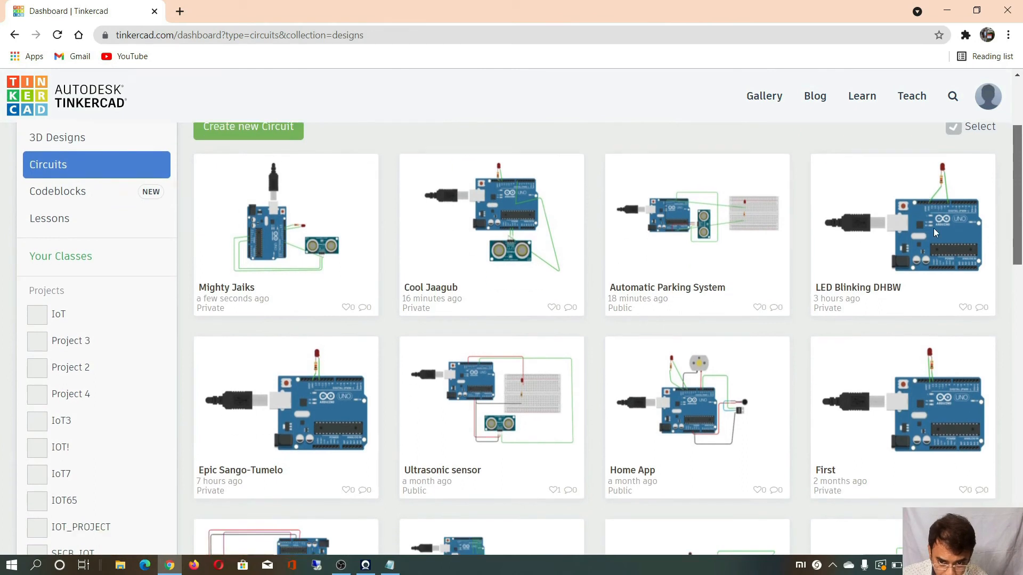
scroll(952, 261, down, 4)
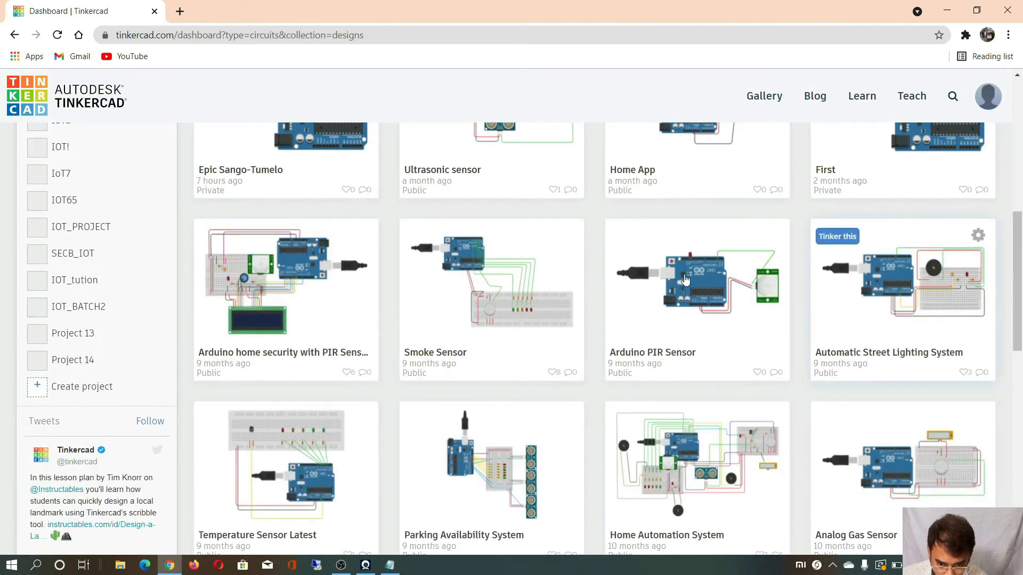
click(490, 497)
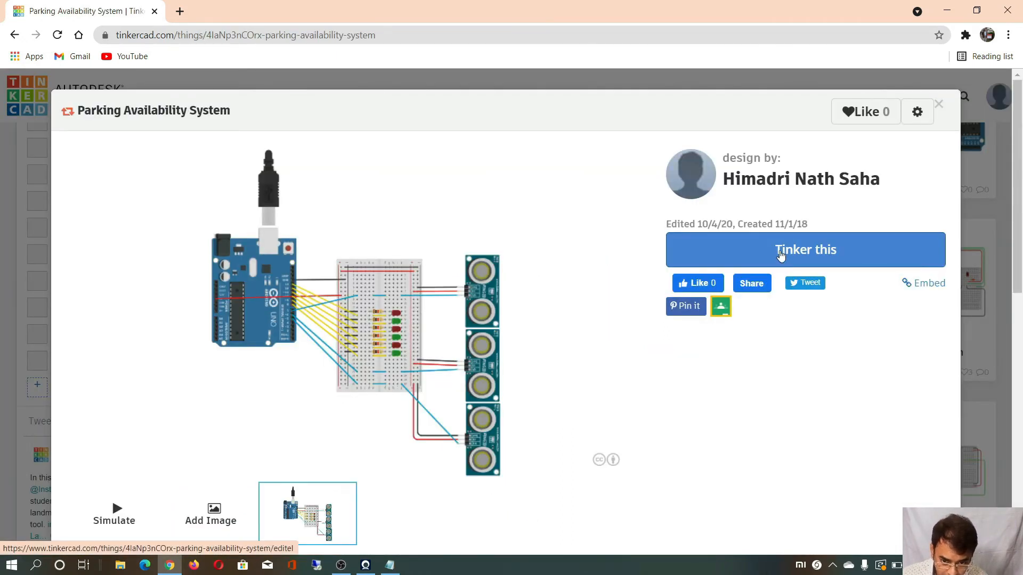
click(779, 256)
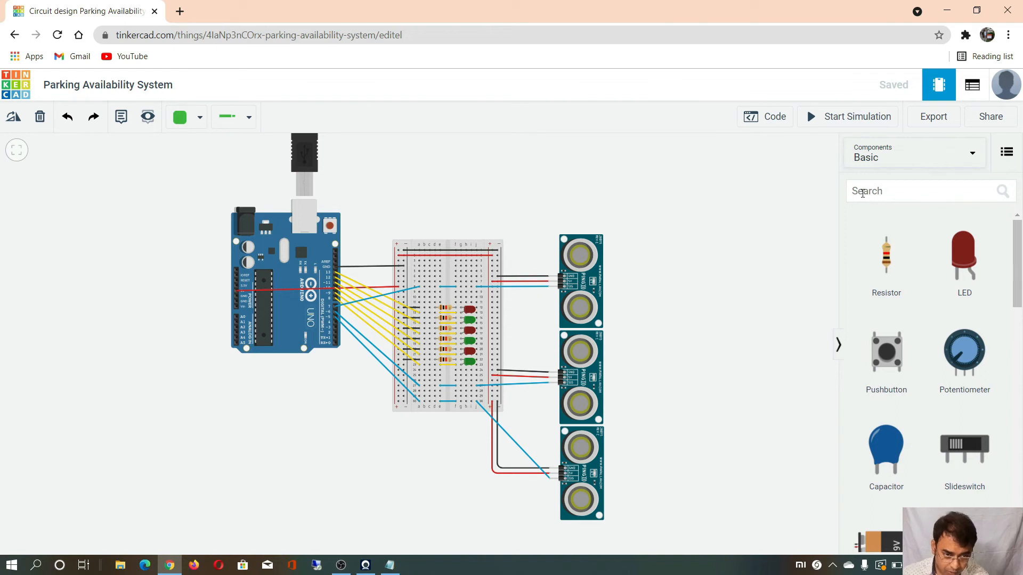
- Simulate the Parking Availability System and move the uppermost ultrasonic sensor's target to about 193.2 cm
click(868, 122)
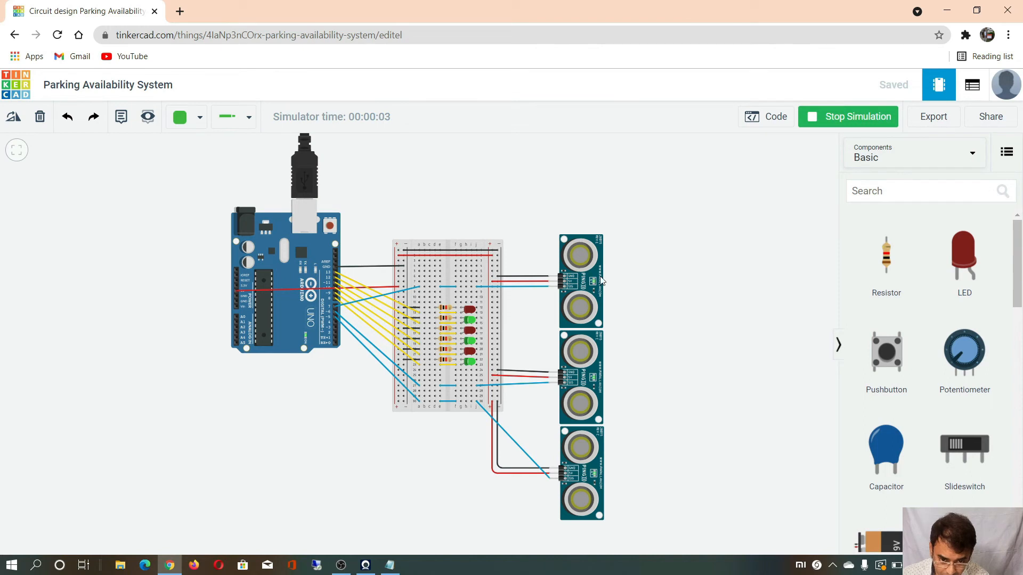
click(590, 257)
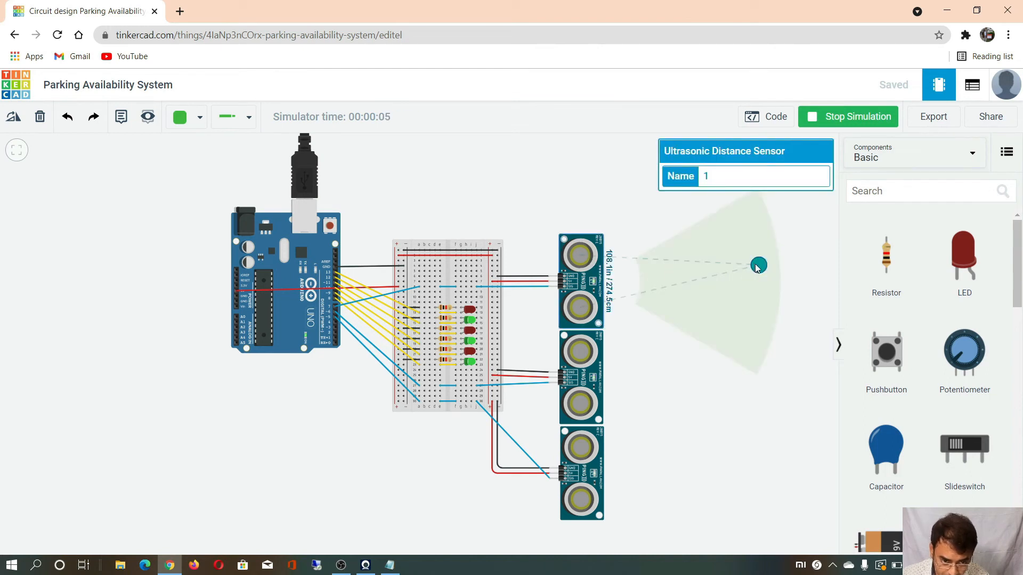
drag(757, 268, 727, 269)
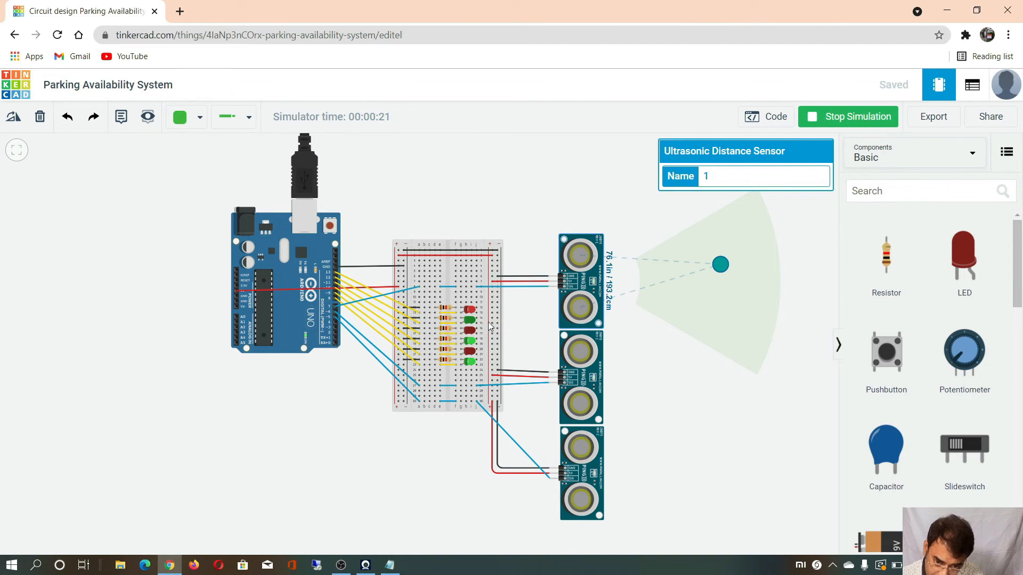
- Move the uppermost ultrasonic sensor's target to about 79.3 cm and back out to about 227.1 cm, and stop the simulation
drag(720, 264, 669, 275)
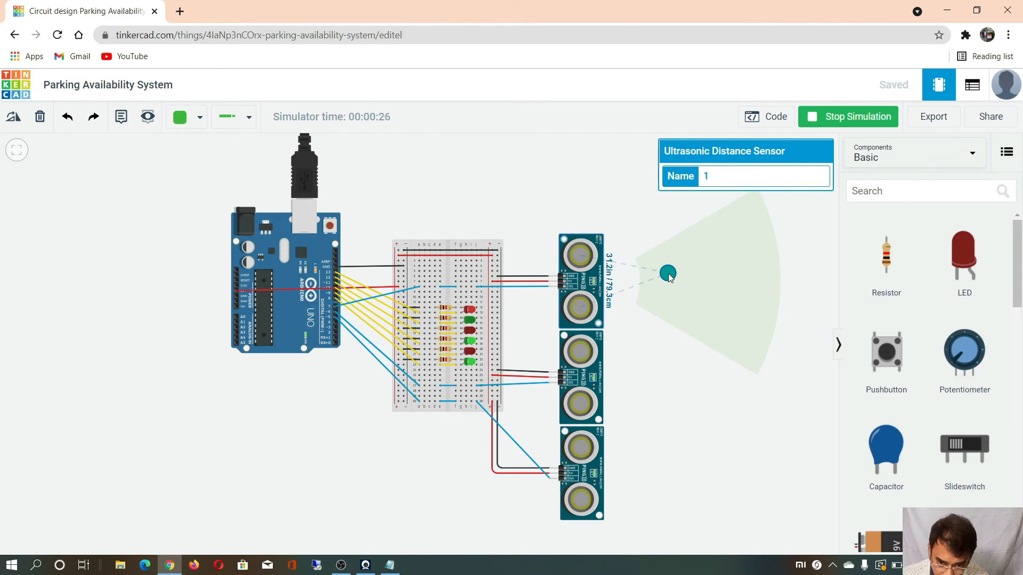
drag(669, 277, 739, 277)
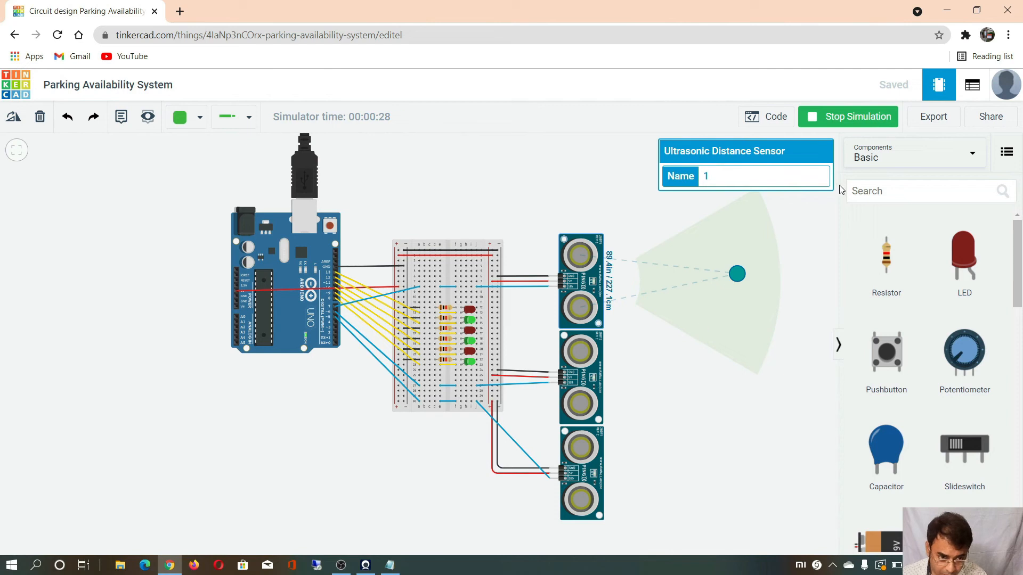
click(844, 122)
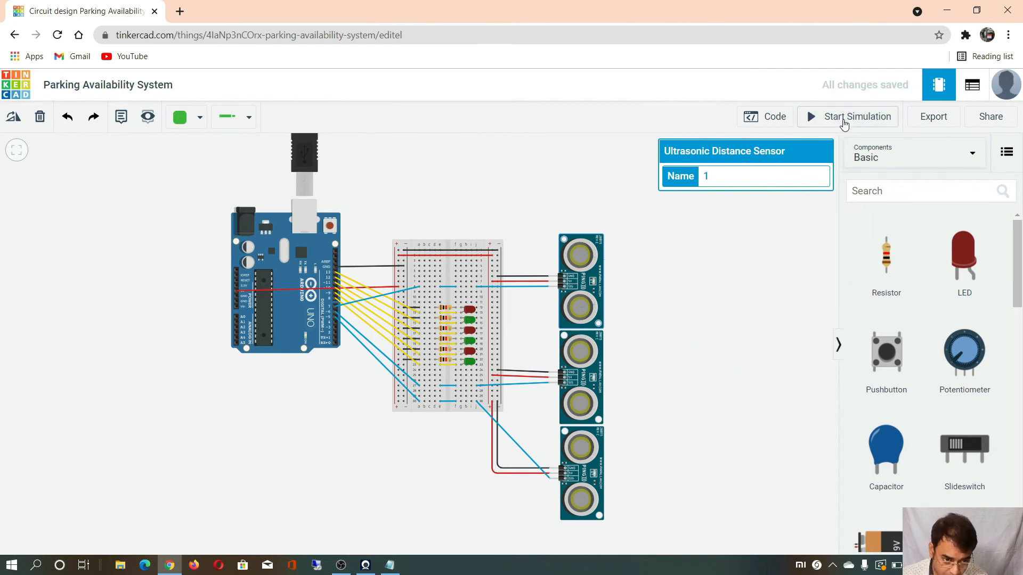
- Open the Arduino code, look through the variable declarations and sensor-reading functions, and close the code editor
click(774, 118)
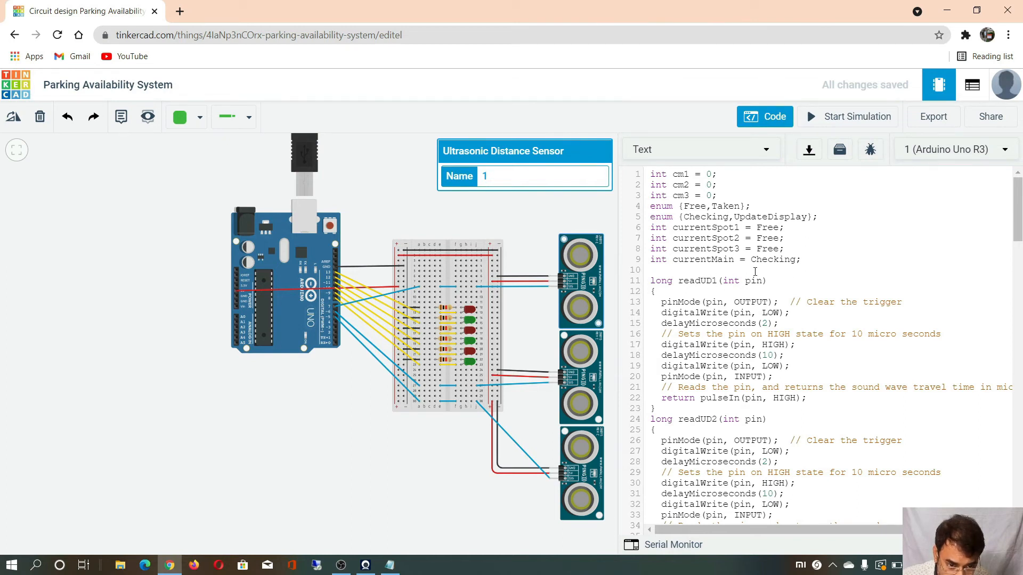
drag(1020, 206, 1020, 228)
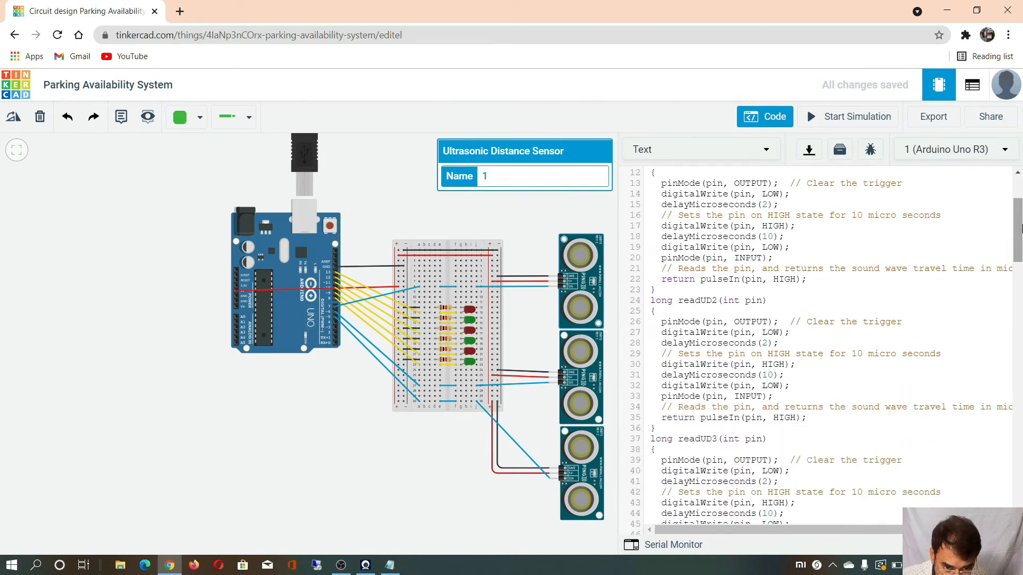
drag(1020, 228, 1020, 218)
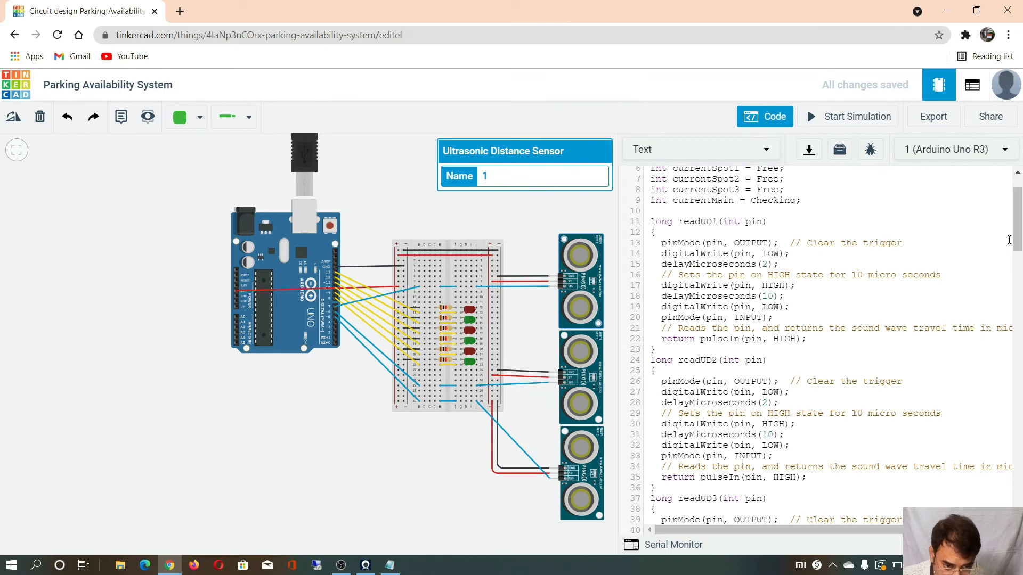
drag(1018, 232, 988, 213)
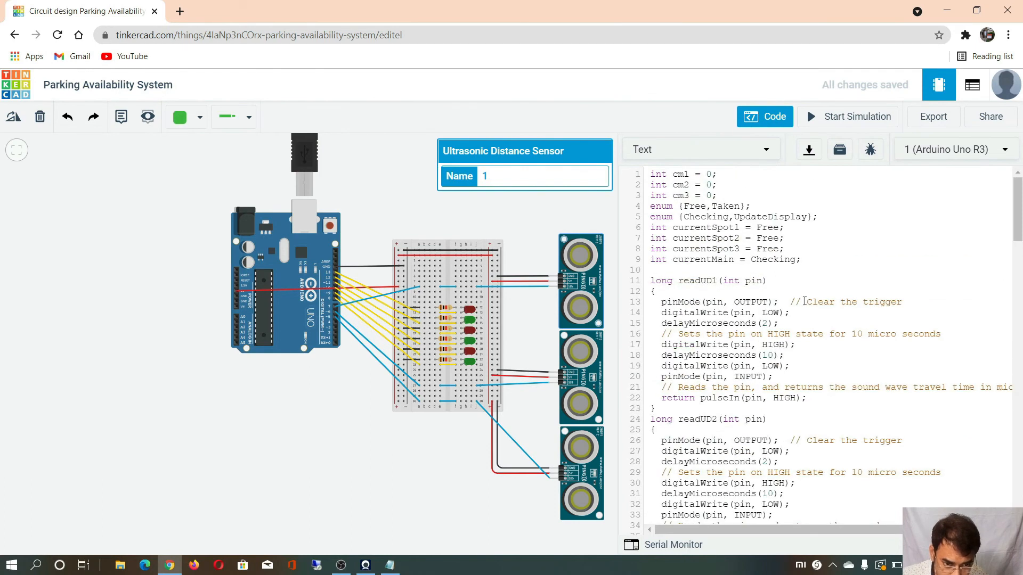
click(595, 221)
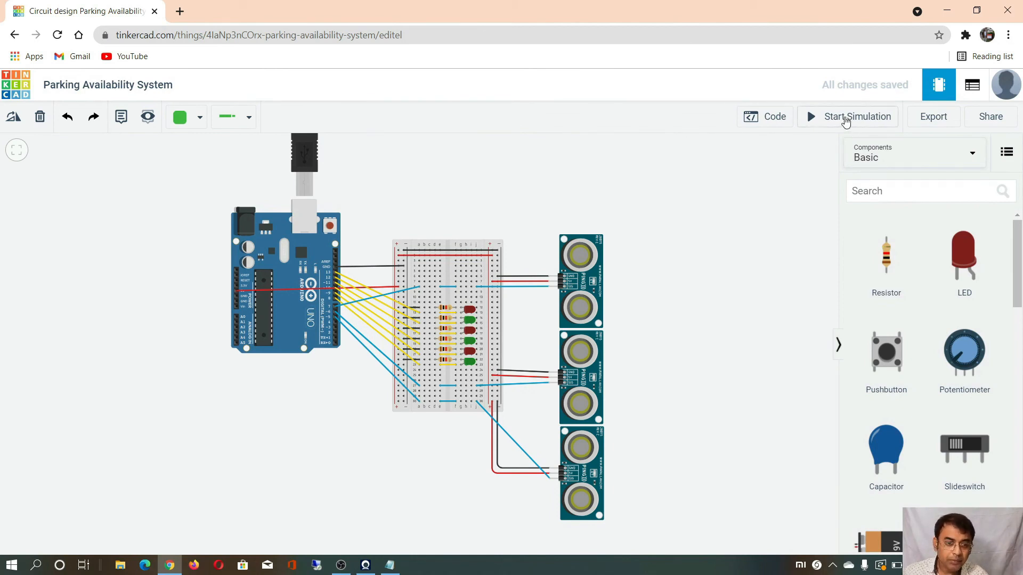
- Reopen the code to review how readUD1, readUD2 and readUD3 trigger and read their sensors, and return to the circuit
drag(729, 268, 732, 267)
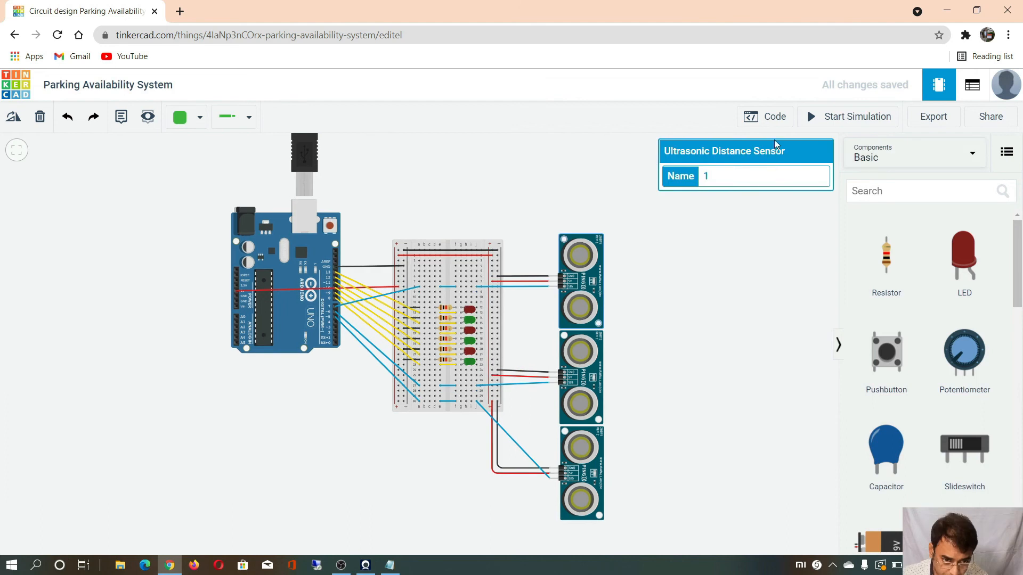
click(774, 123)
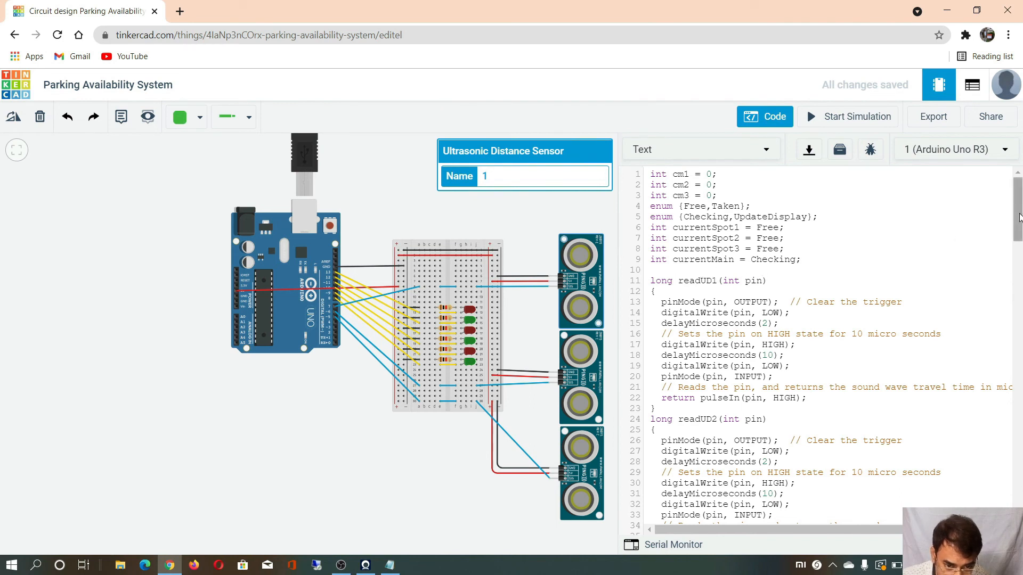
drag(1019, 207, 1020, 228)
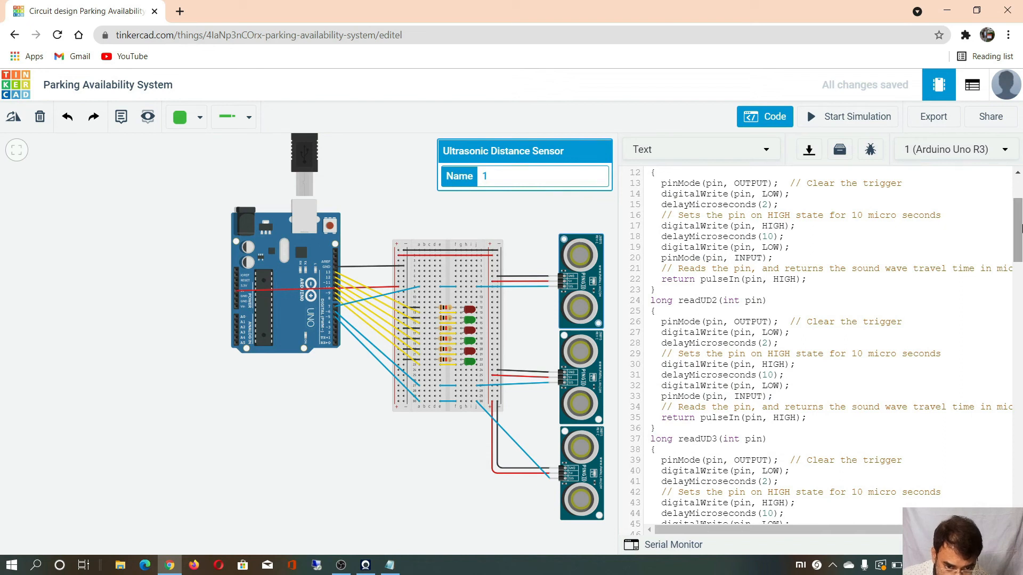
drag(1021, 228, 1021, 218)
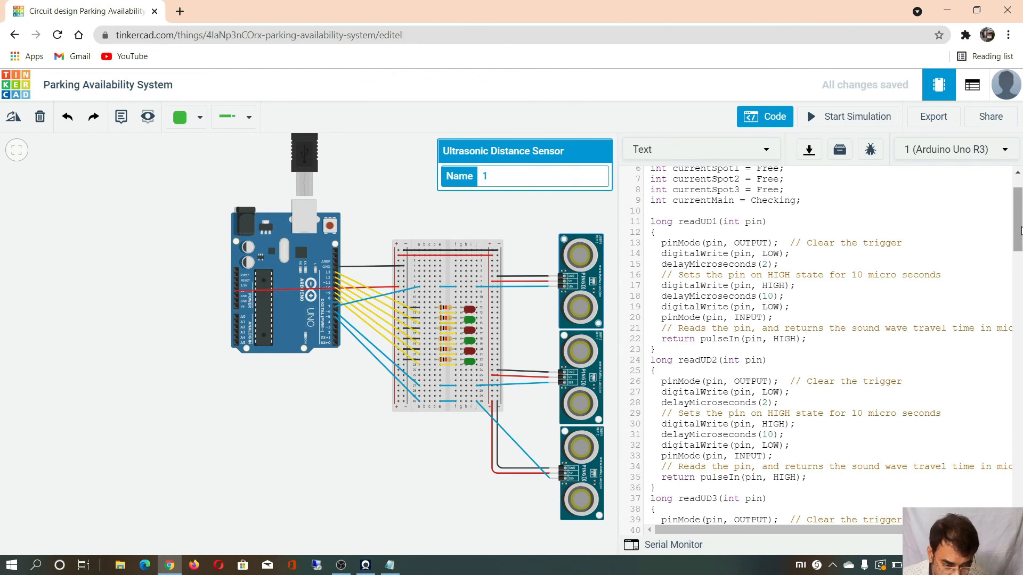
drag(1018, 230, 983, 202)
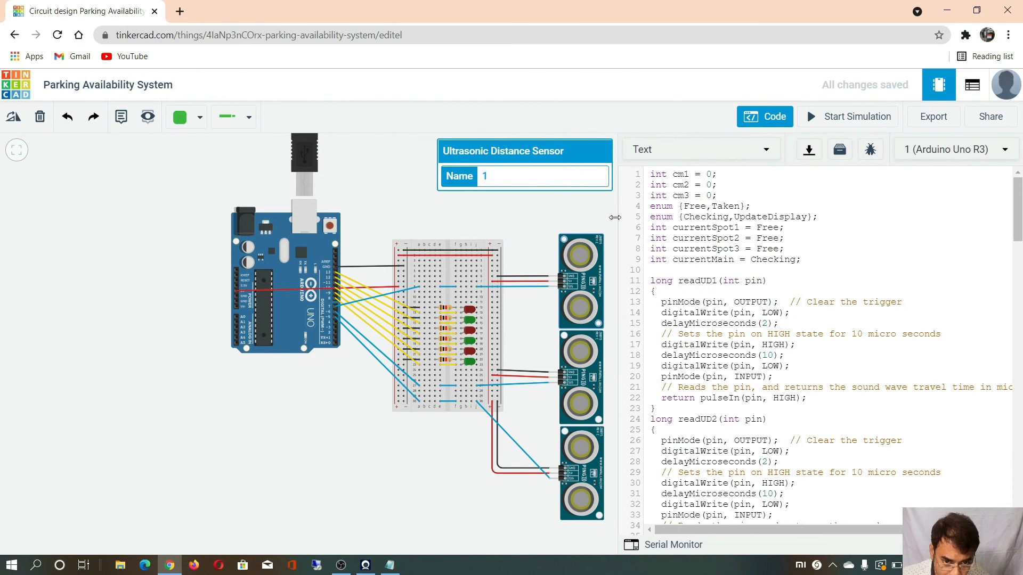
click(593, 217)
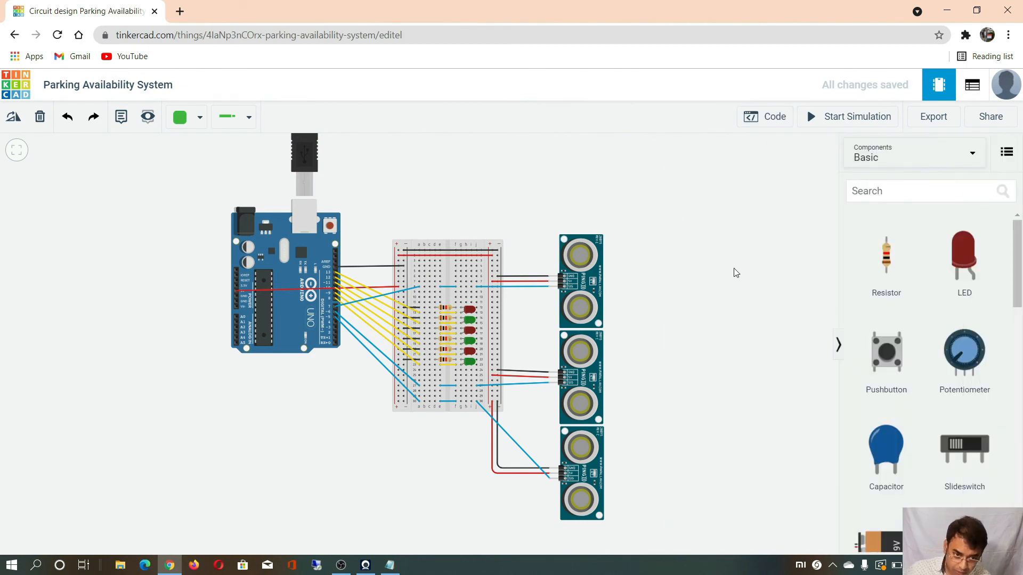
- Start the simulation and move sensor 1's target to about 306.6 cm and sensor 2's target to about 300.5 cm
click(850, 113)
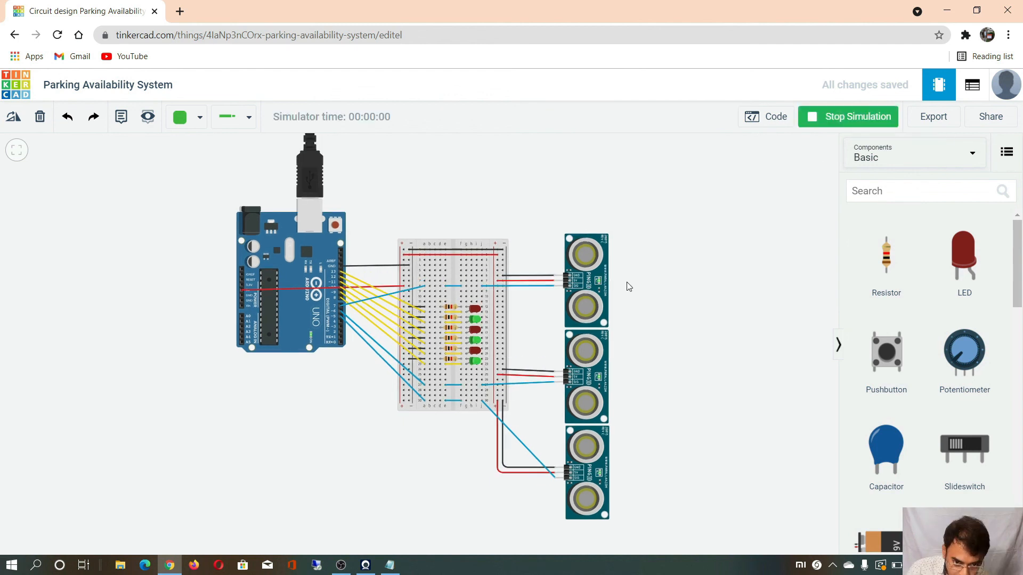
click(581, 278)
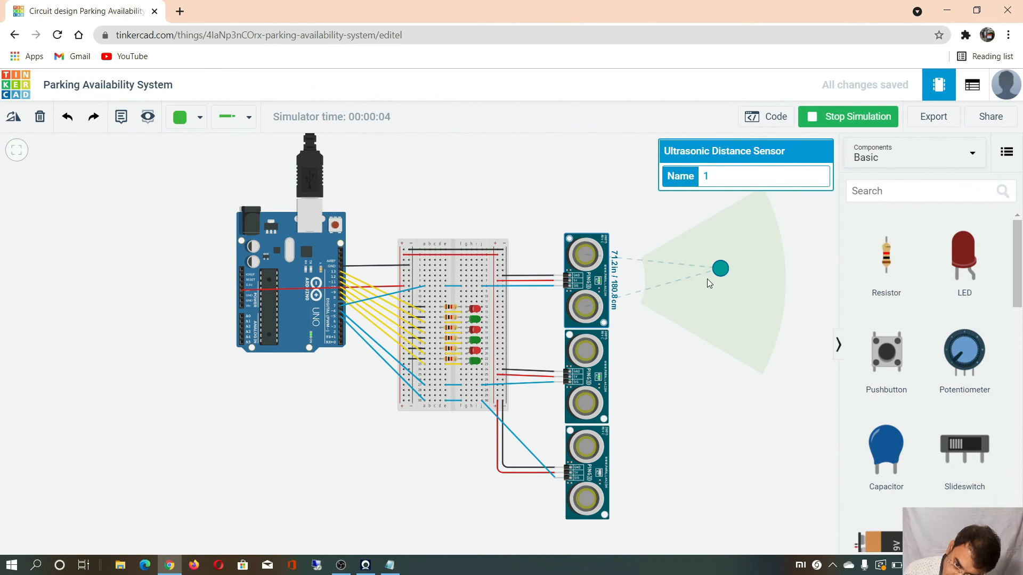
drag(720, 272, 781, 281)
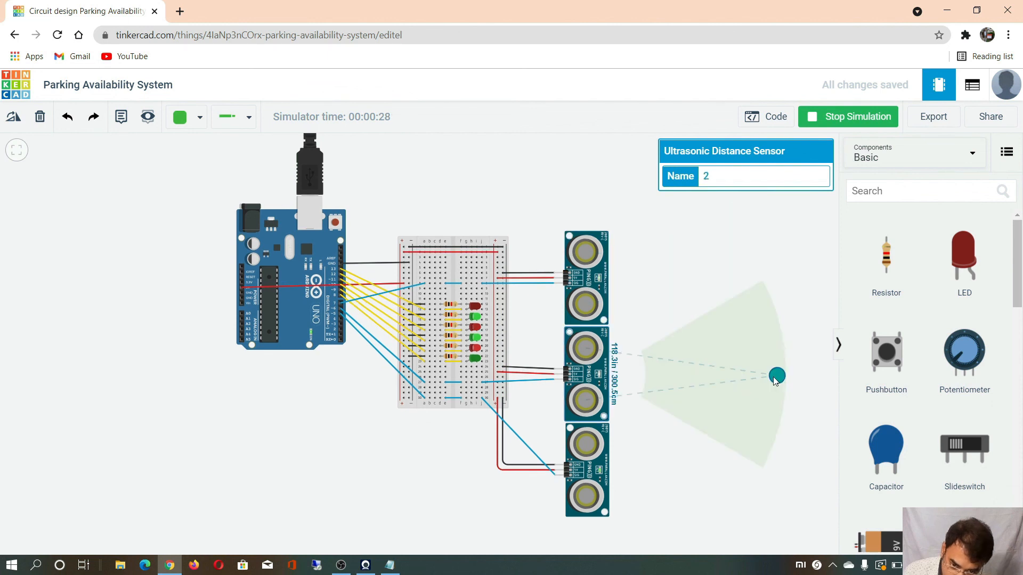
- Move the target of sensor 3 beyond its detection area and deselect the sensor
click(597, 472)
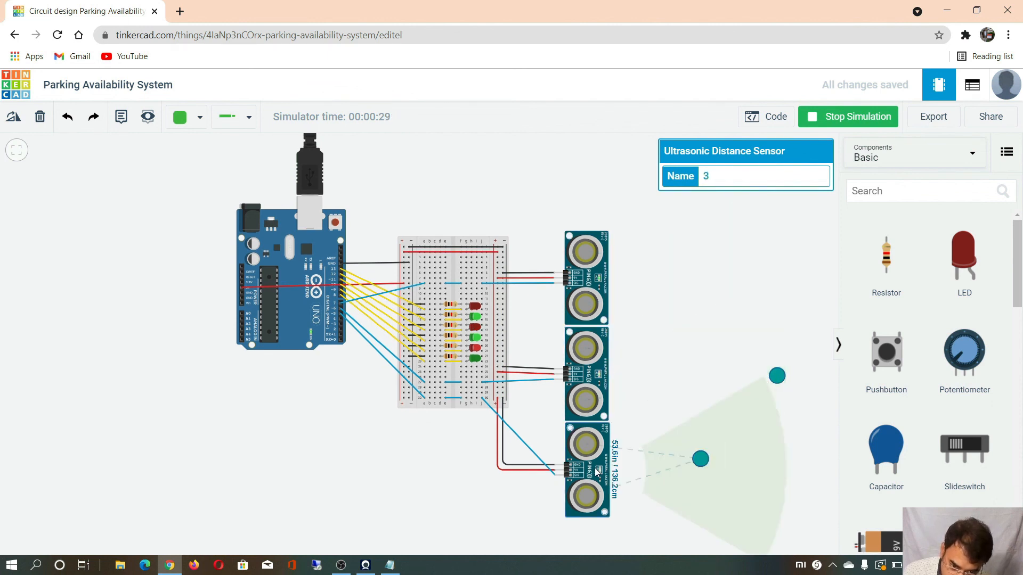
drag(709, 459, 812, 468)
click(712, 350)
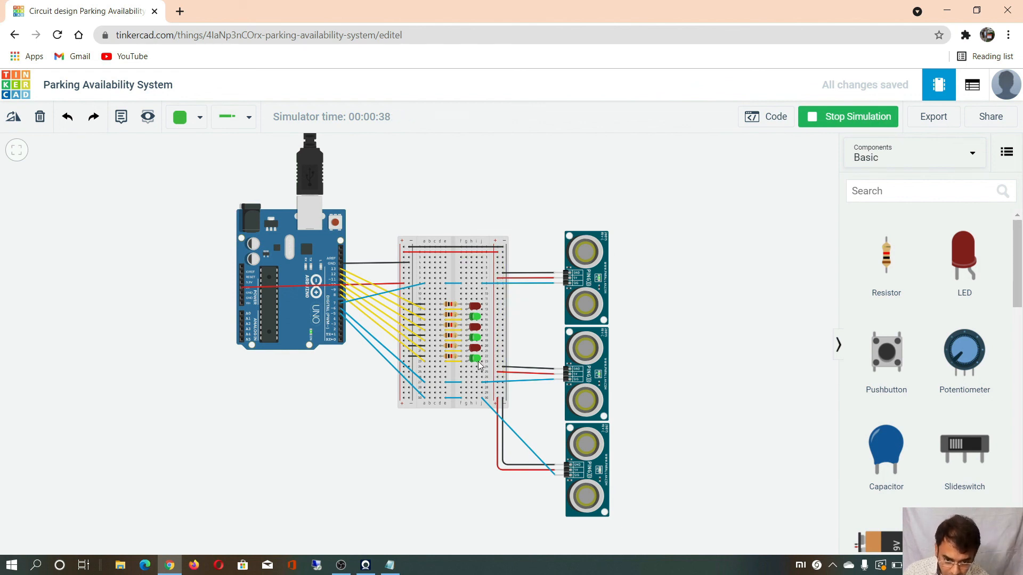
- Bring the targets closer to simulate parked cars: sensor 1 about 168.3 cm, sensor 2 about 108.1 cm and sensor 3 about 148 cm
click(605, 289)
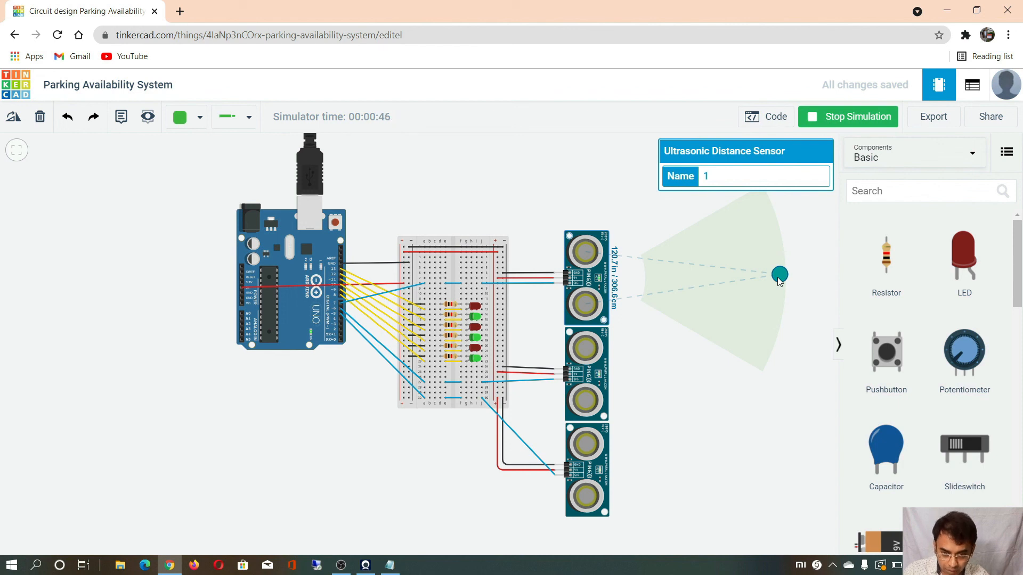
drag(778, 277, 715, 277)
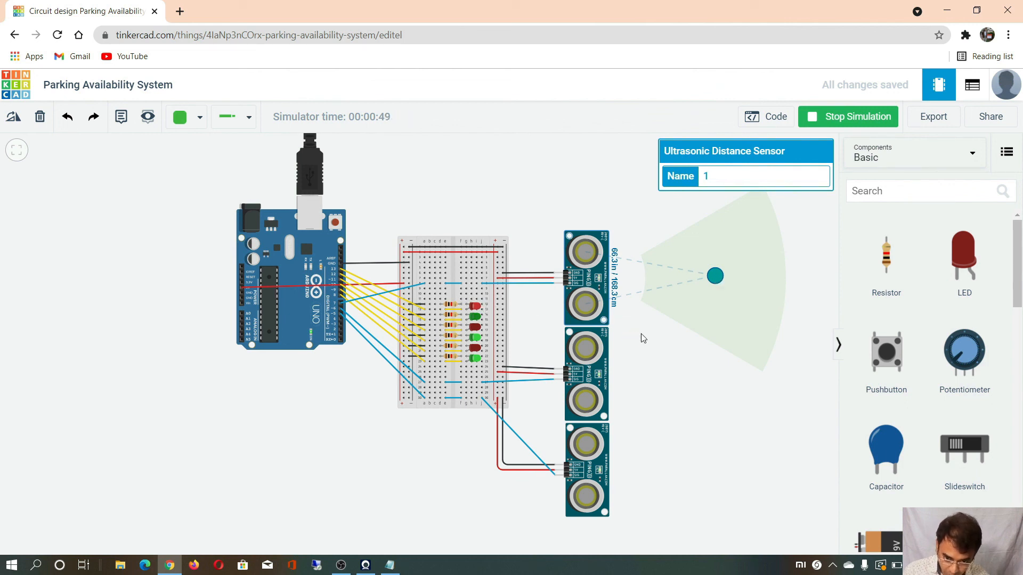
click(600, 381)
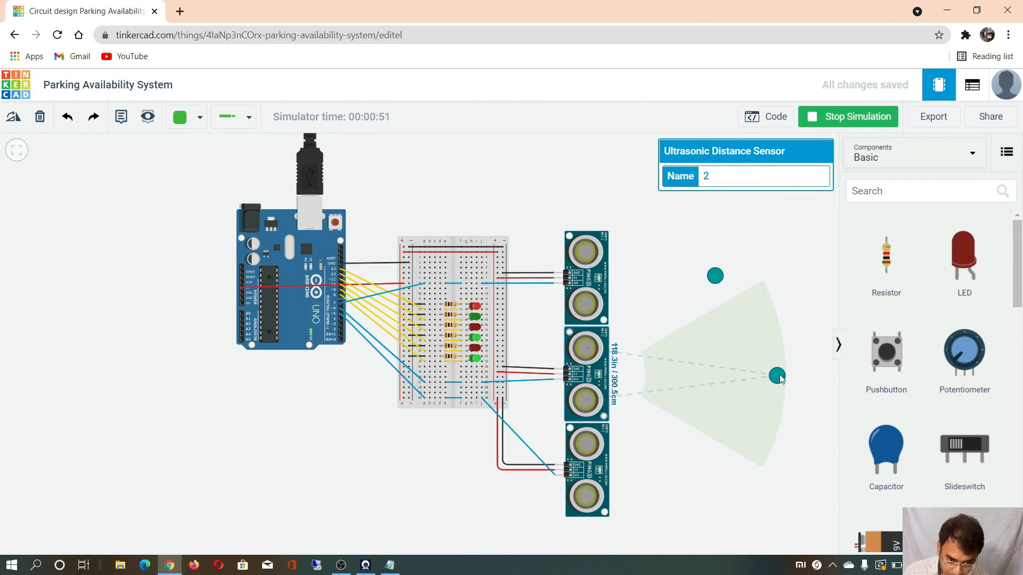
drag(779, 376, 690, 374)
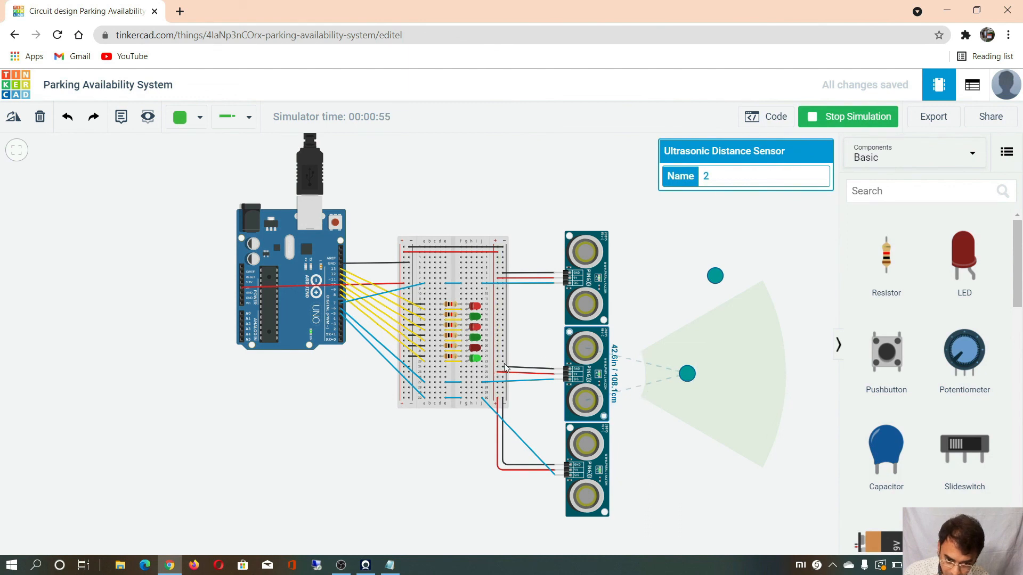
click(603, 471)
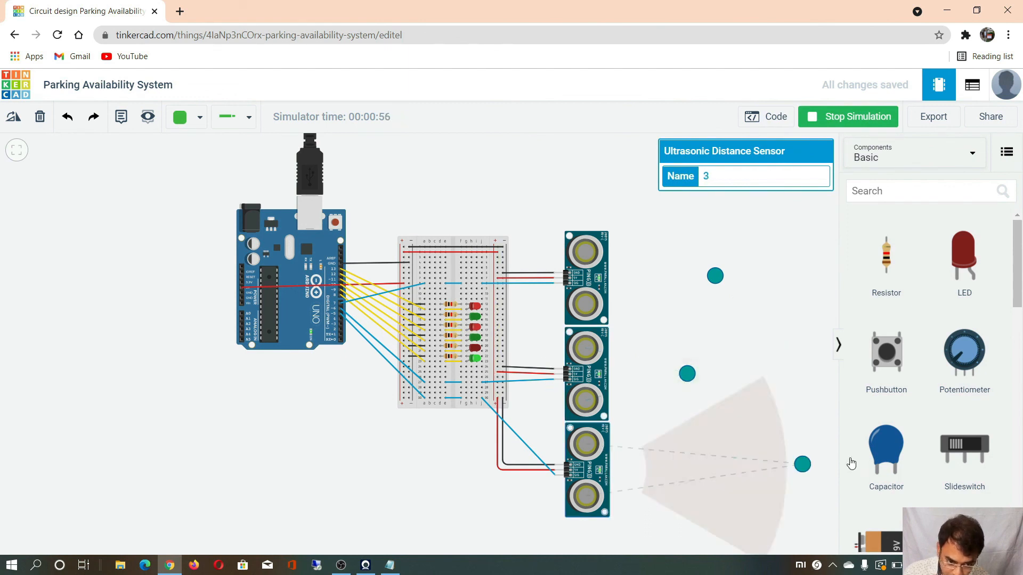
drag(800, 467, 699, 481)
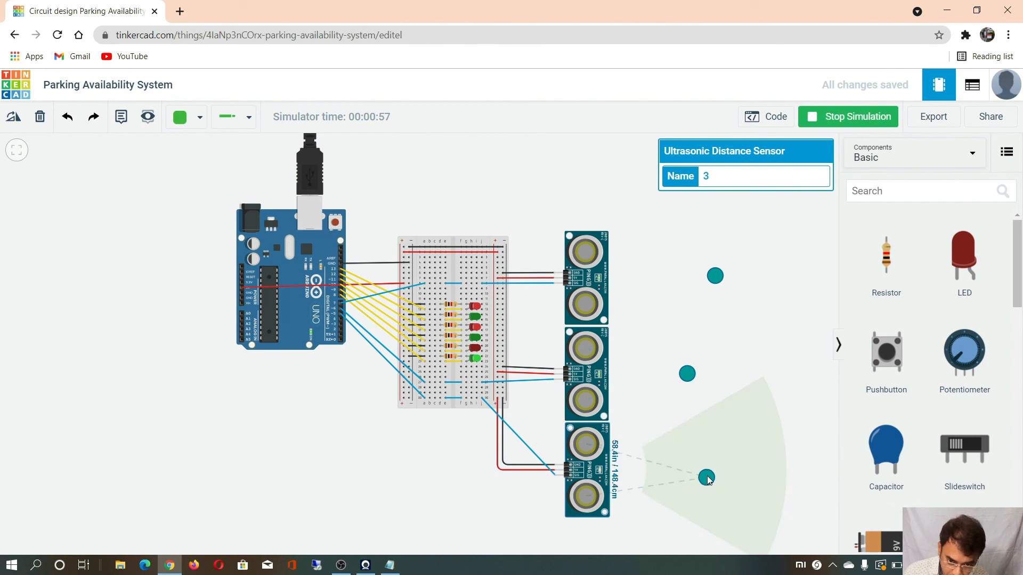